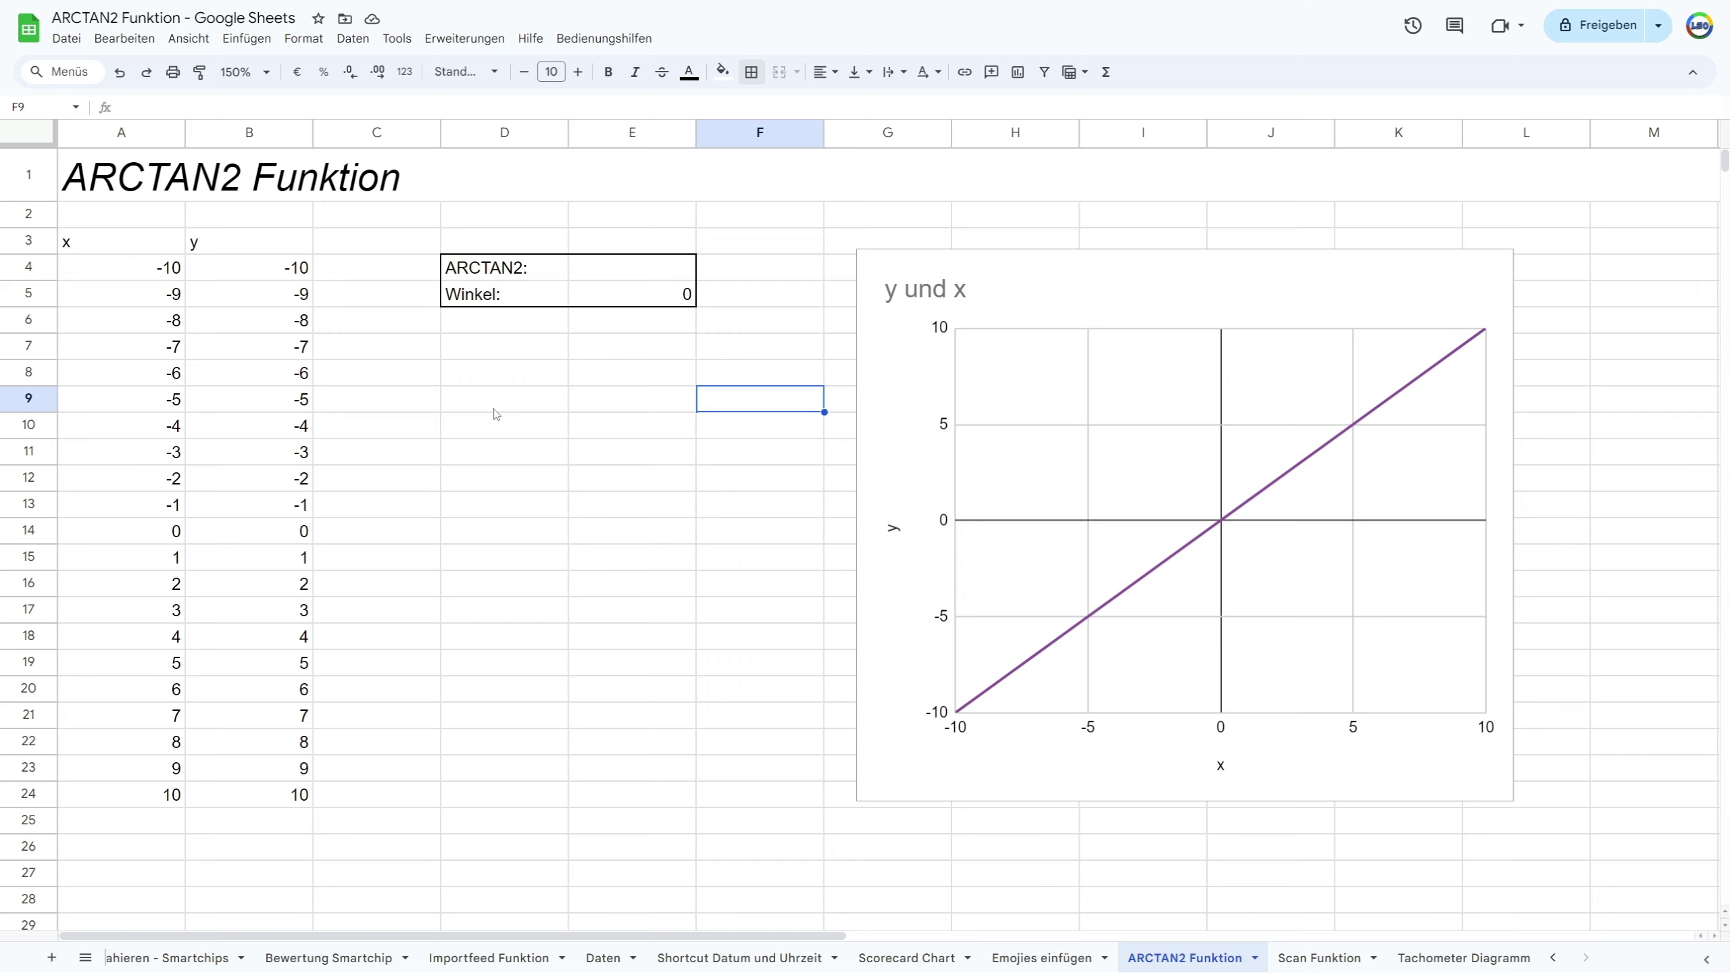
Select the x/y data in A3:B24 and check the y-vs-x line chart.
left_click(124, 254)
left_click_drag(124, 254, 258, 800)
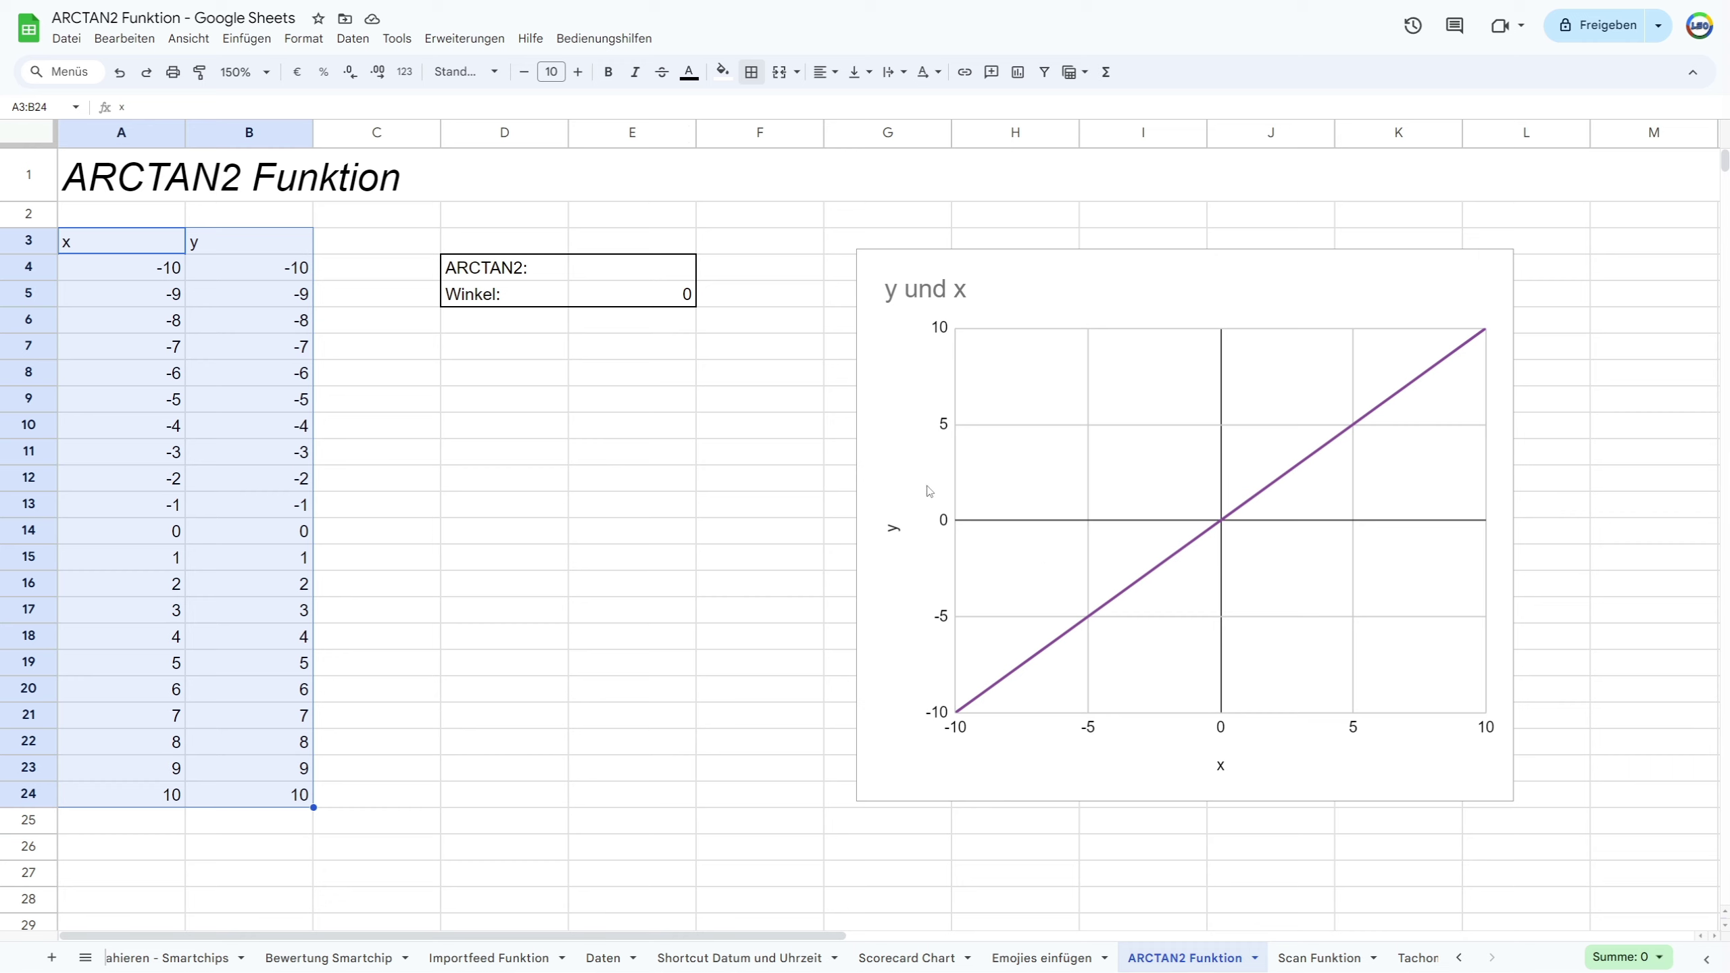
left_click(895, 440)
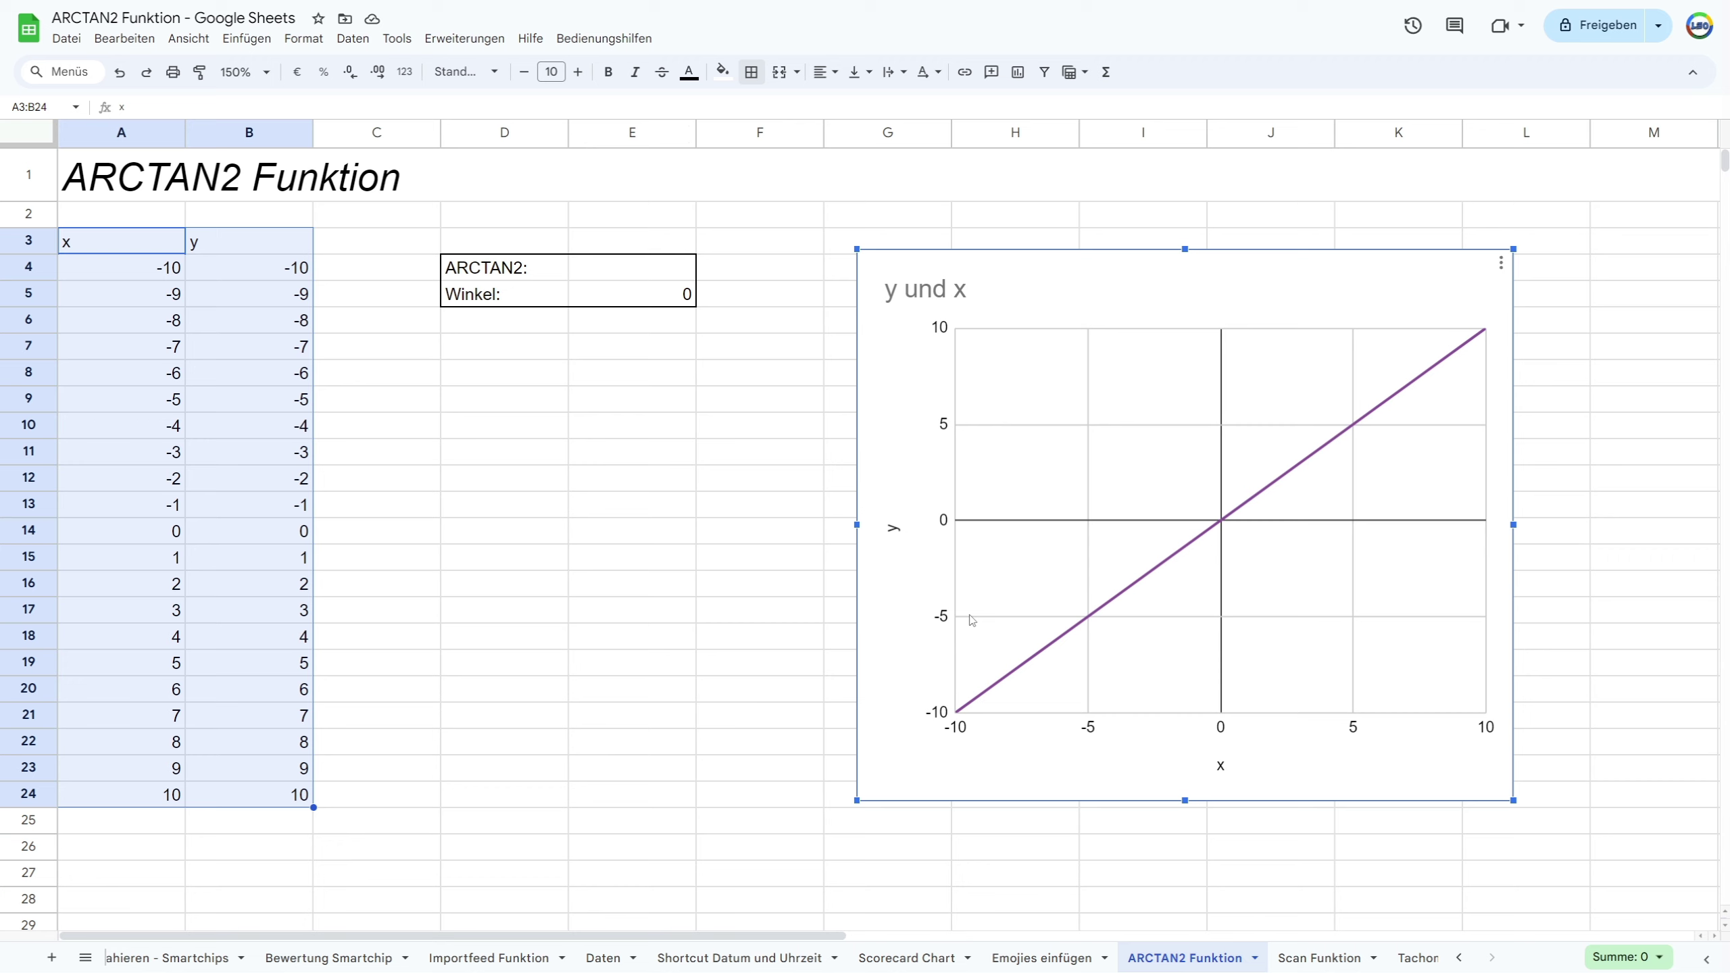
left_click(772, 477)
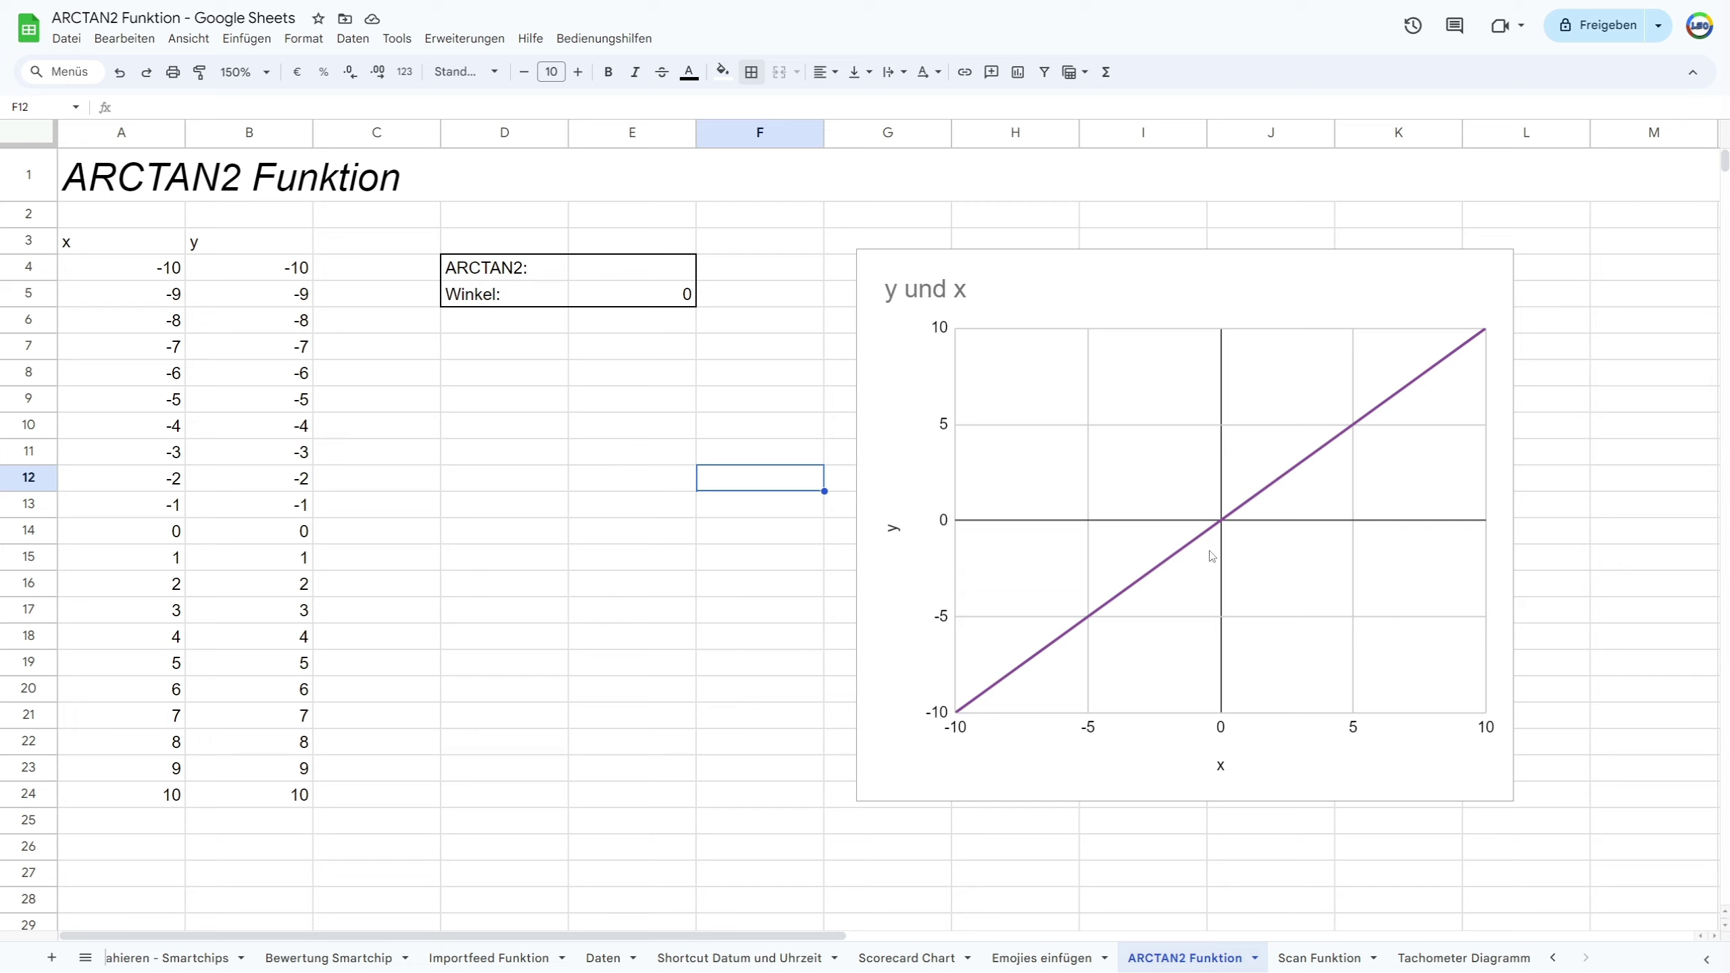
Enter =ARCTAN2(A4;B4) in E4, returning -2,35619449 (-135 degrees).
key("Left")
key("Down")
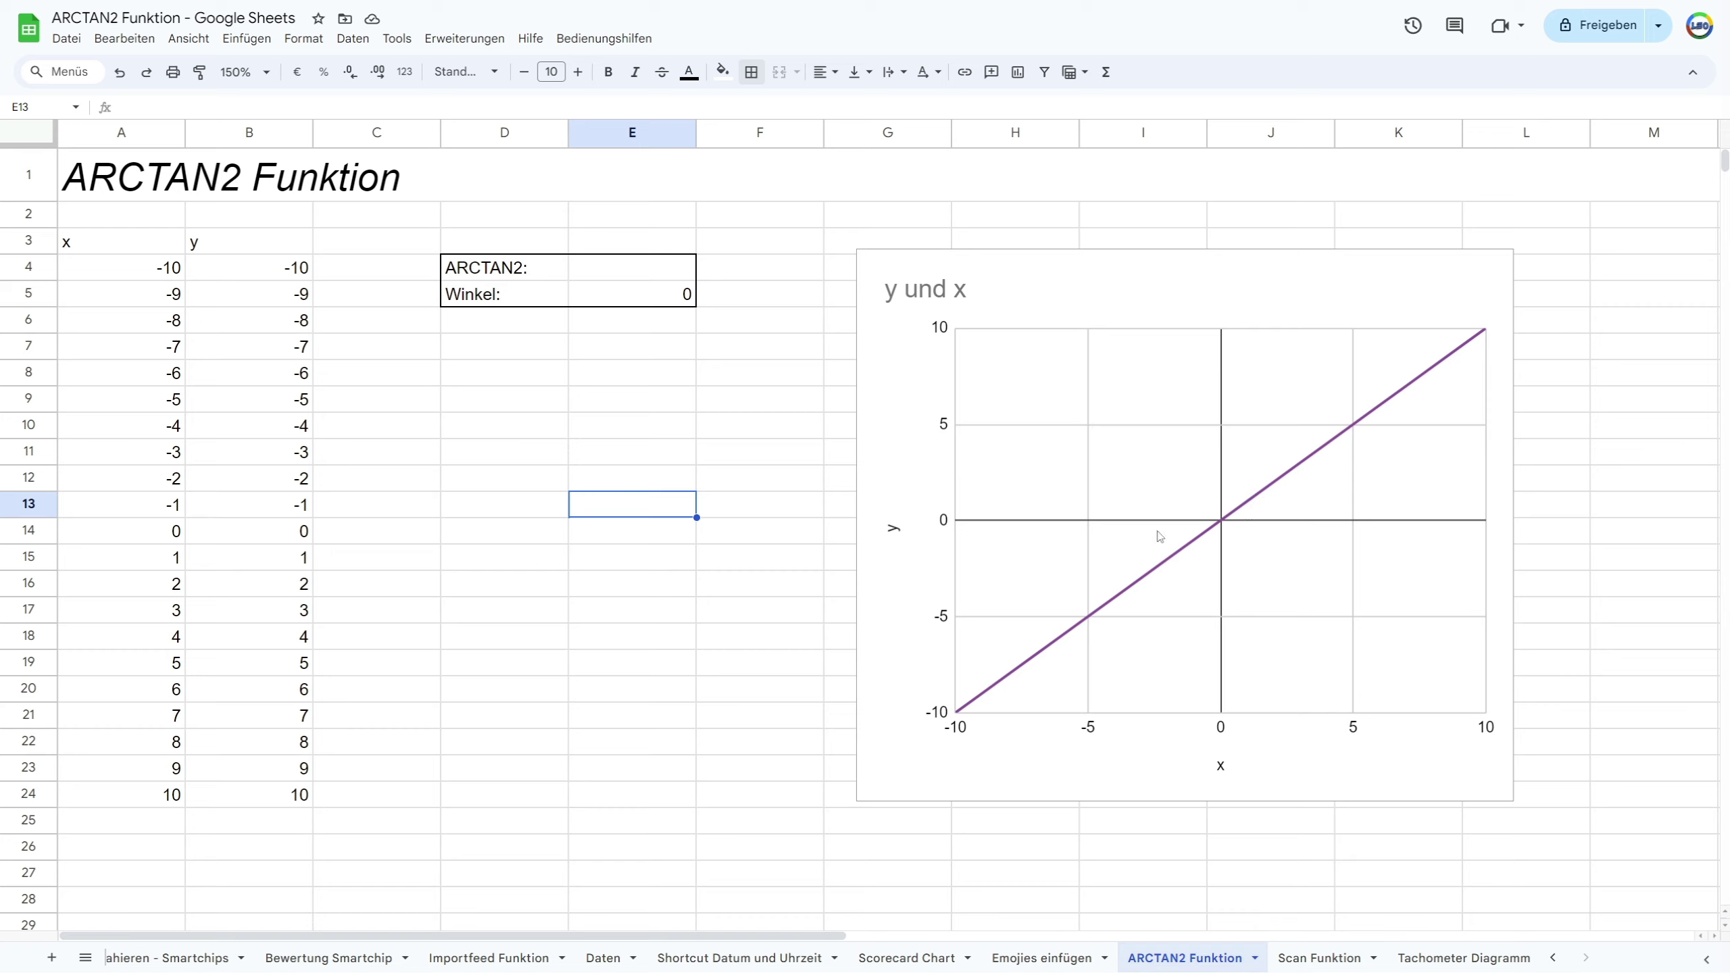
left_click(639, 272)
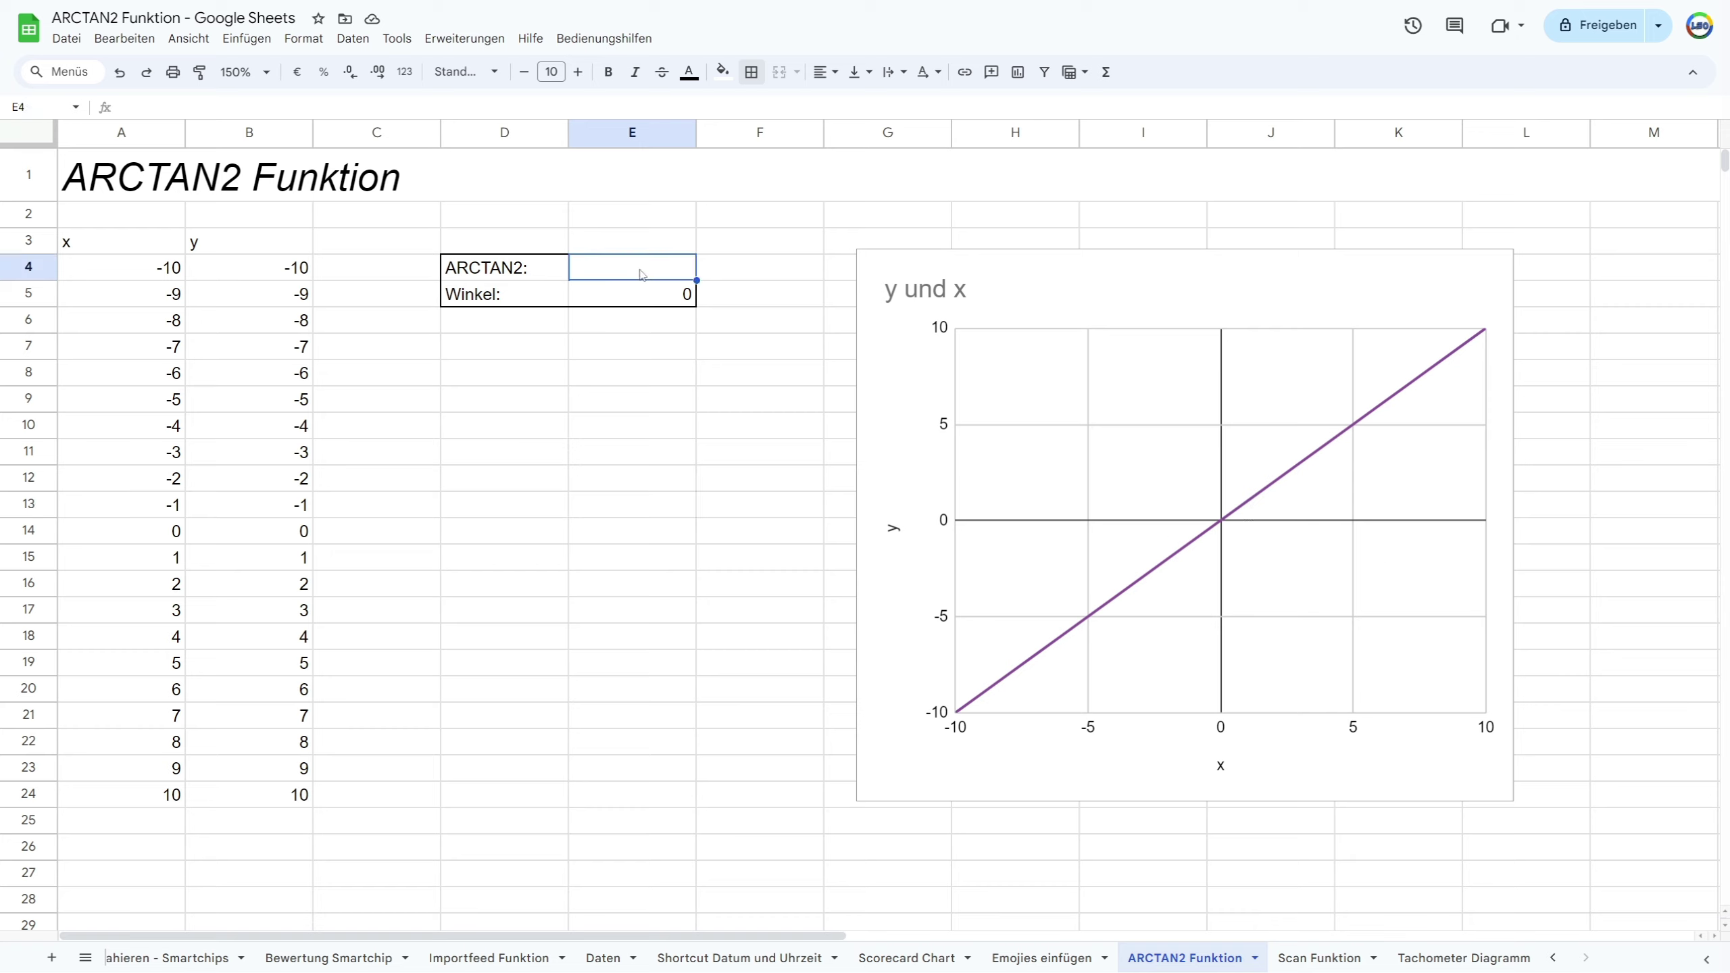
type("=")
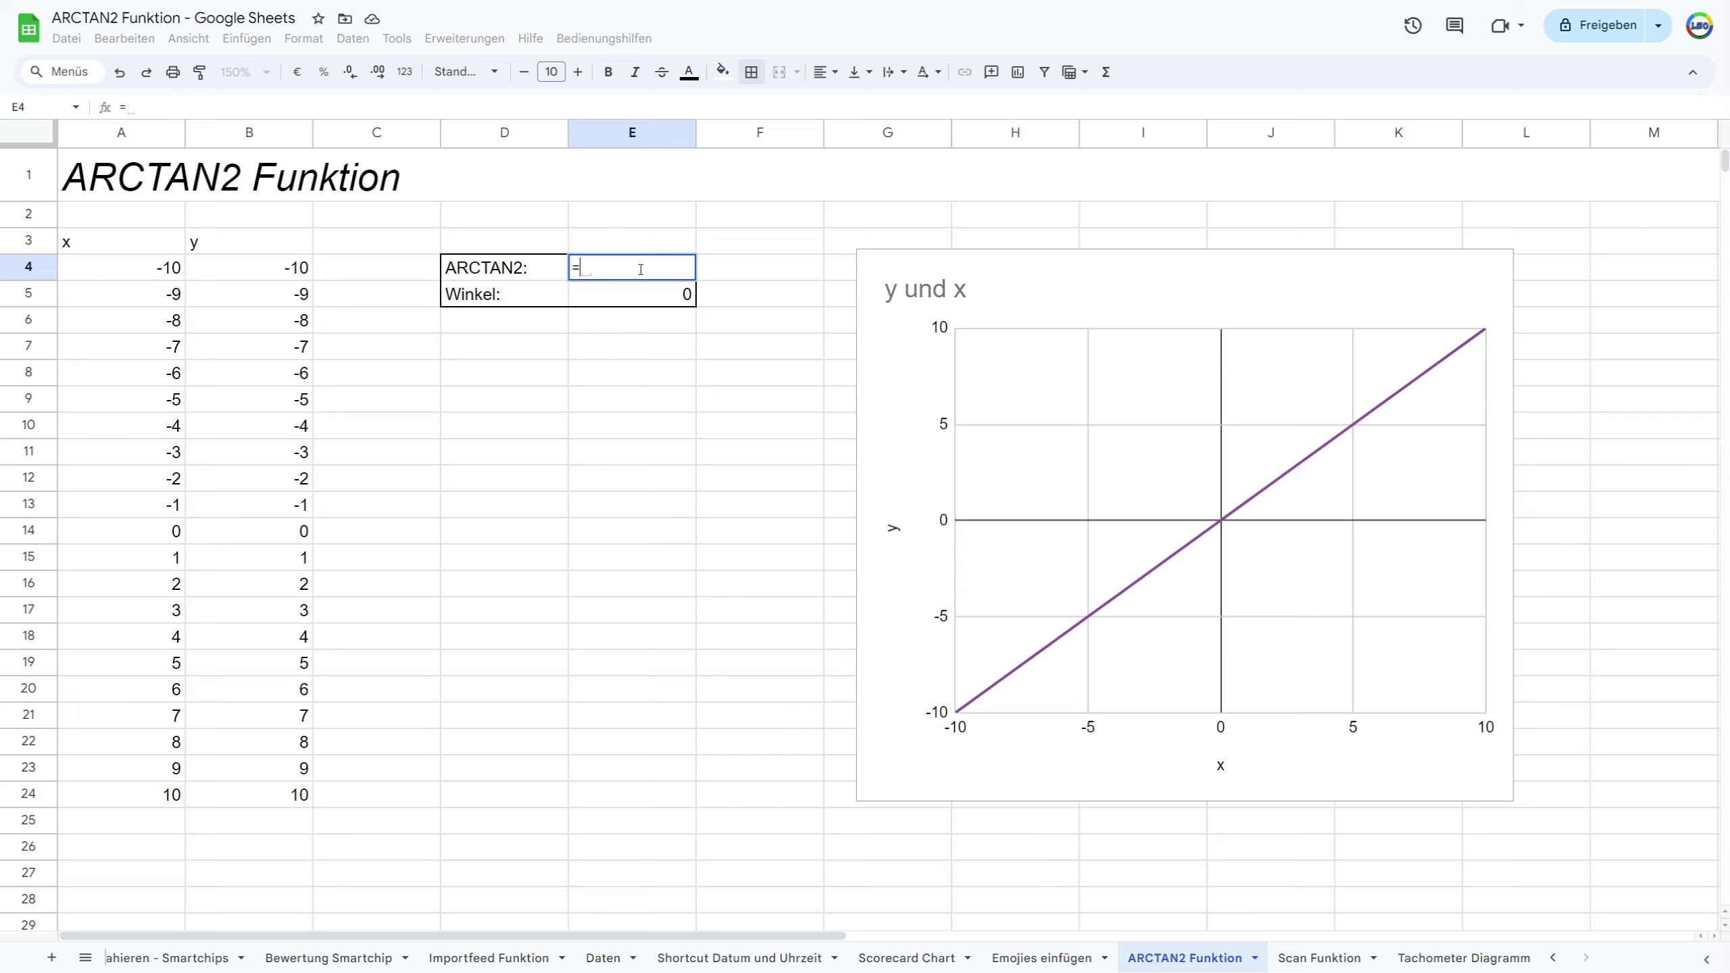
type("ARC")
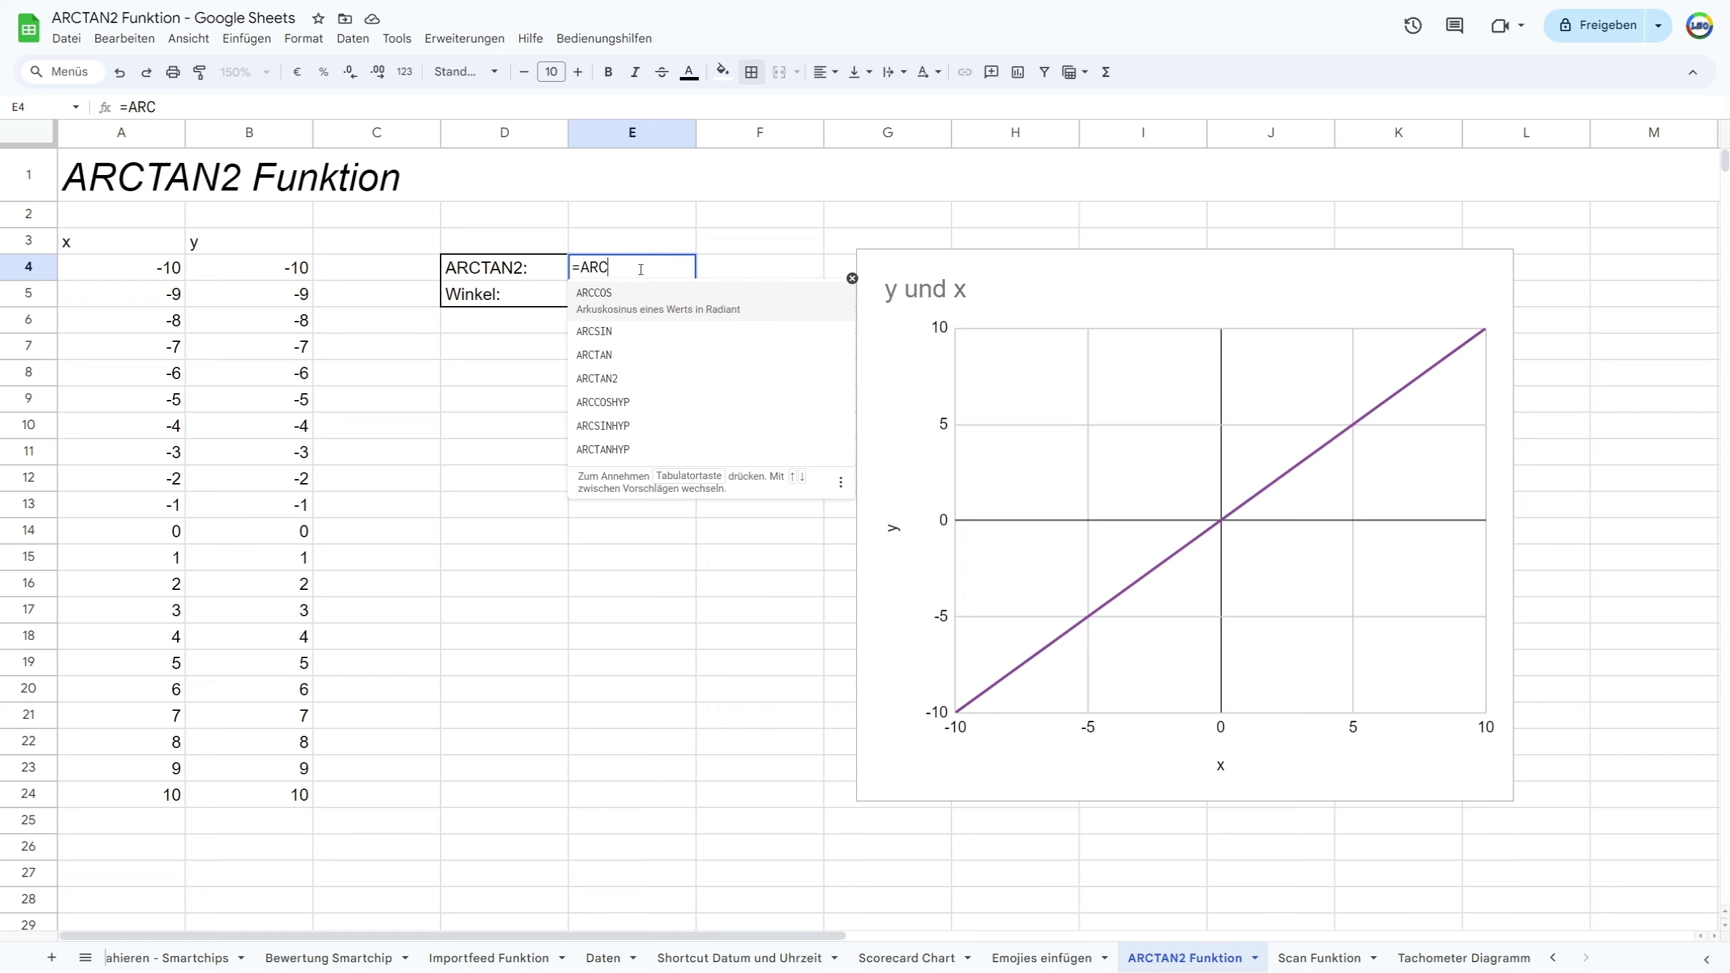
type("TAN")
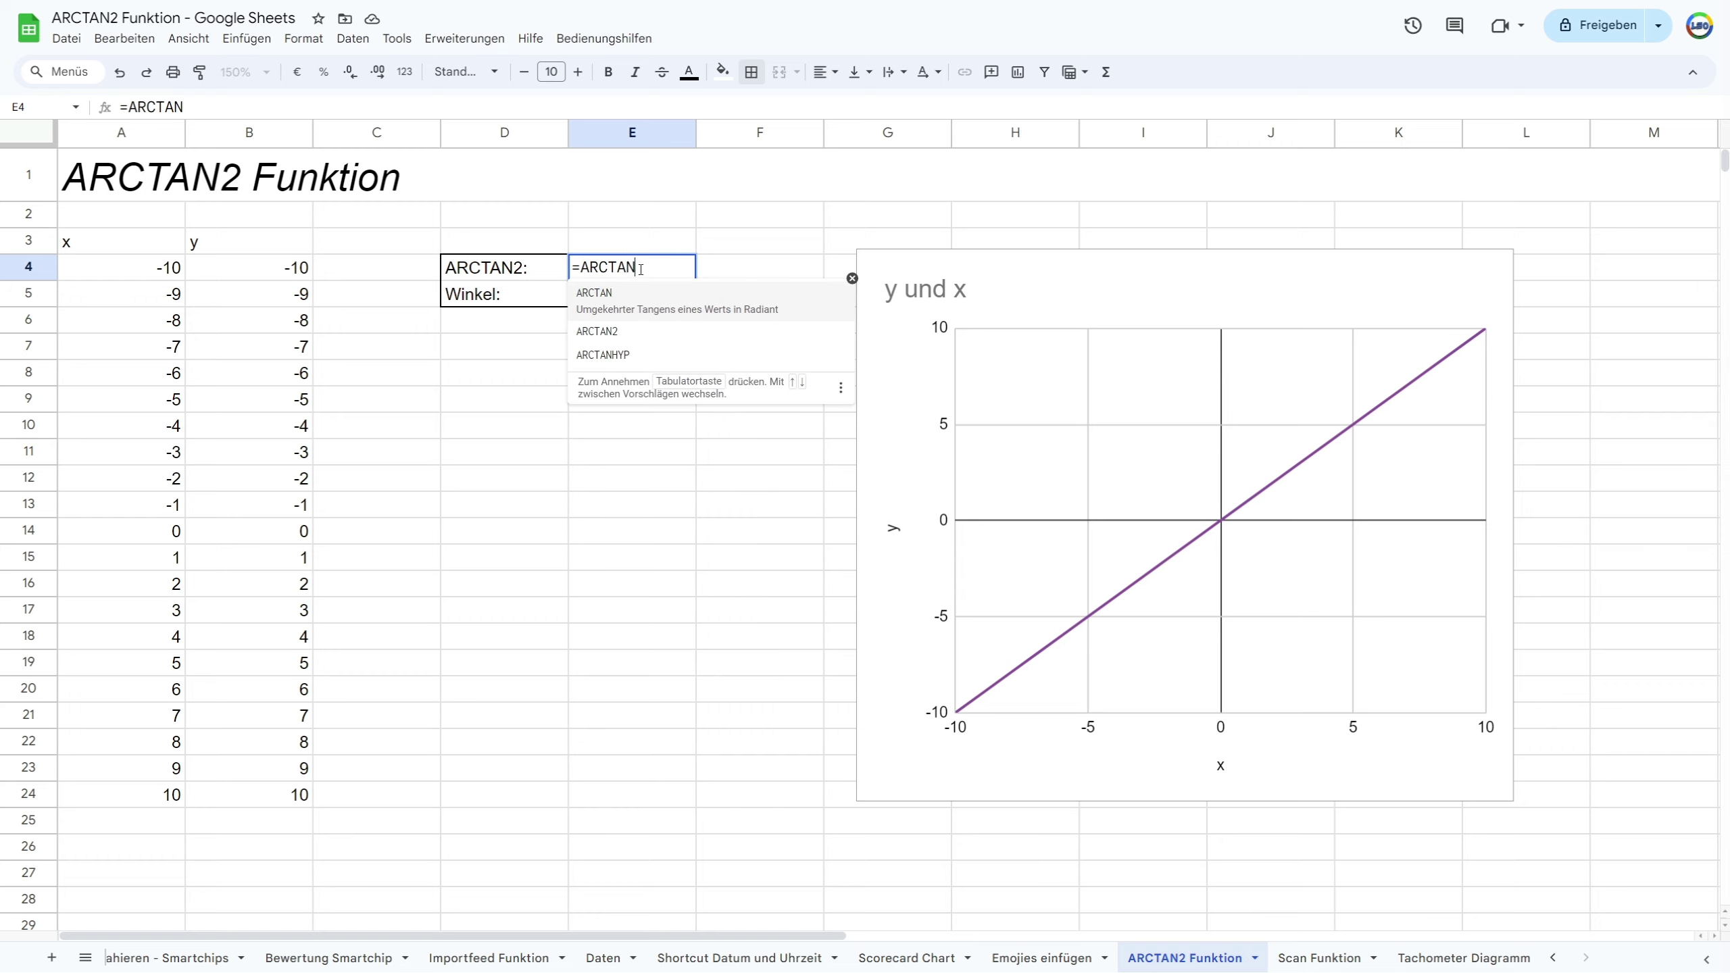
type("2(")
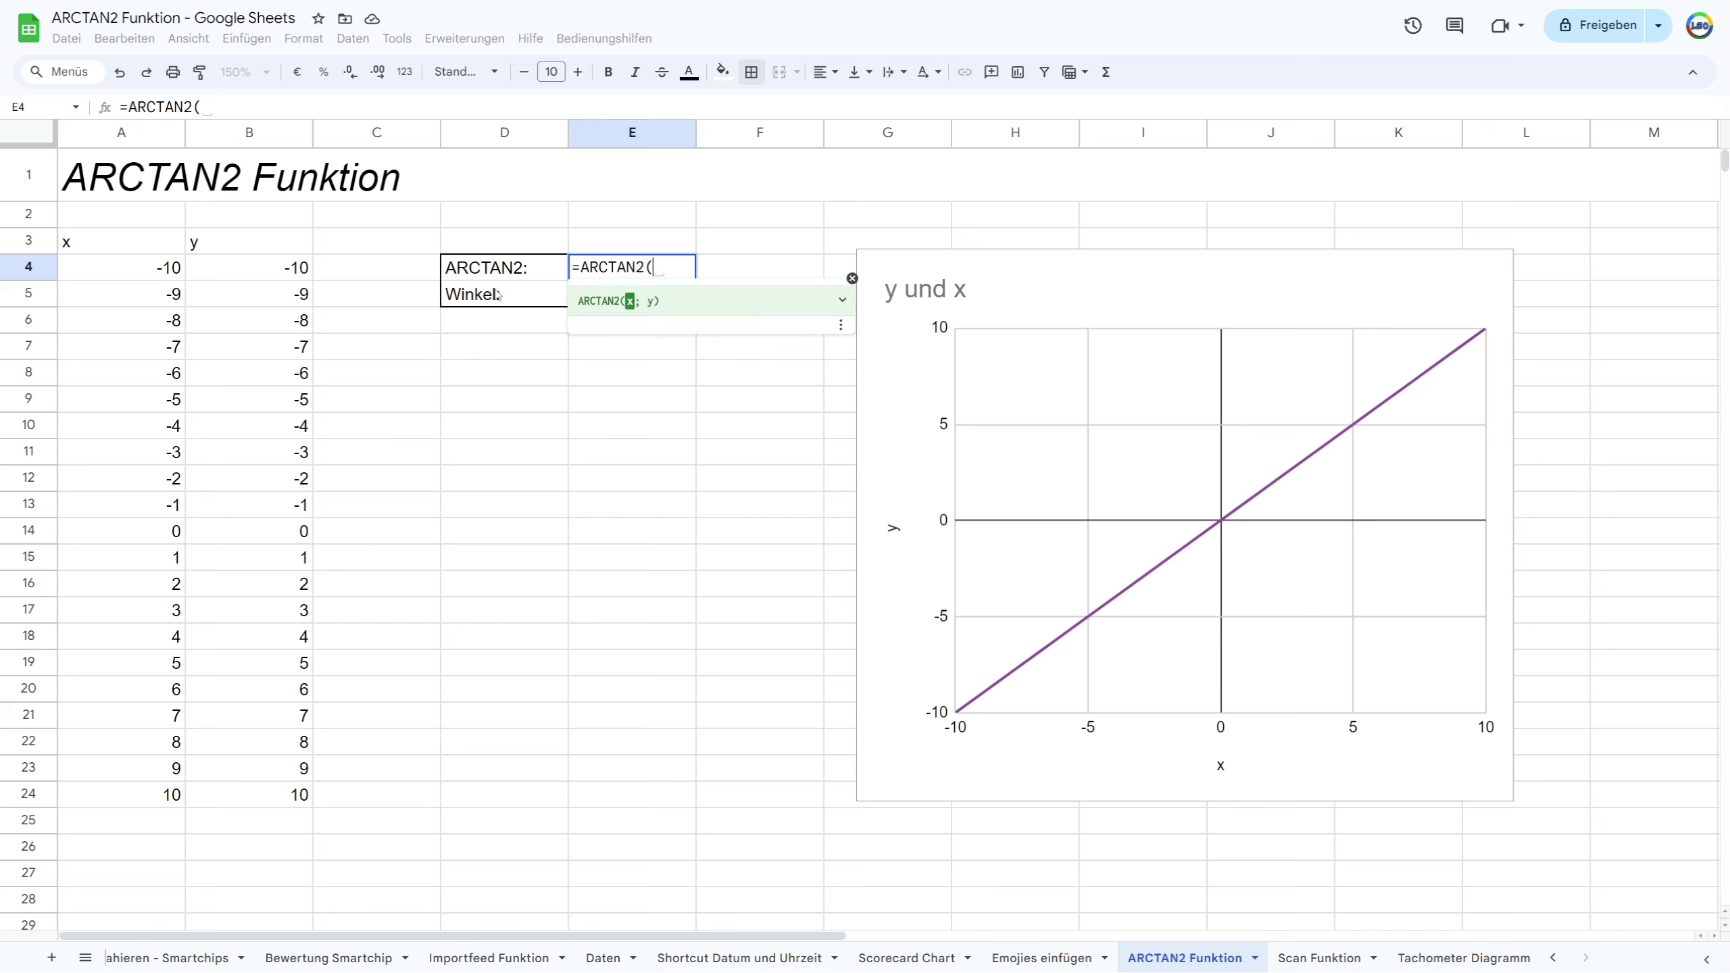
left_click(166, 267)
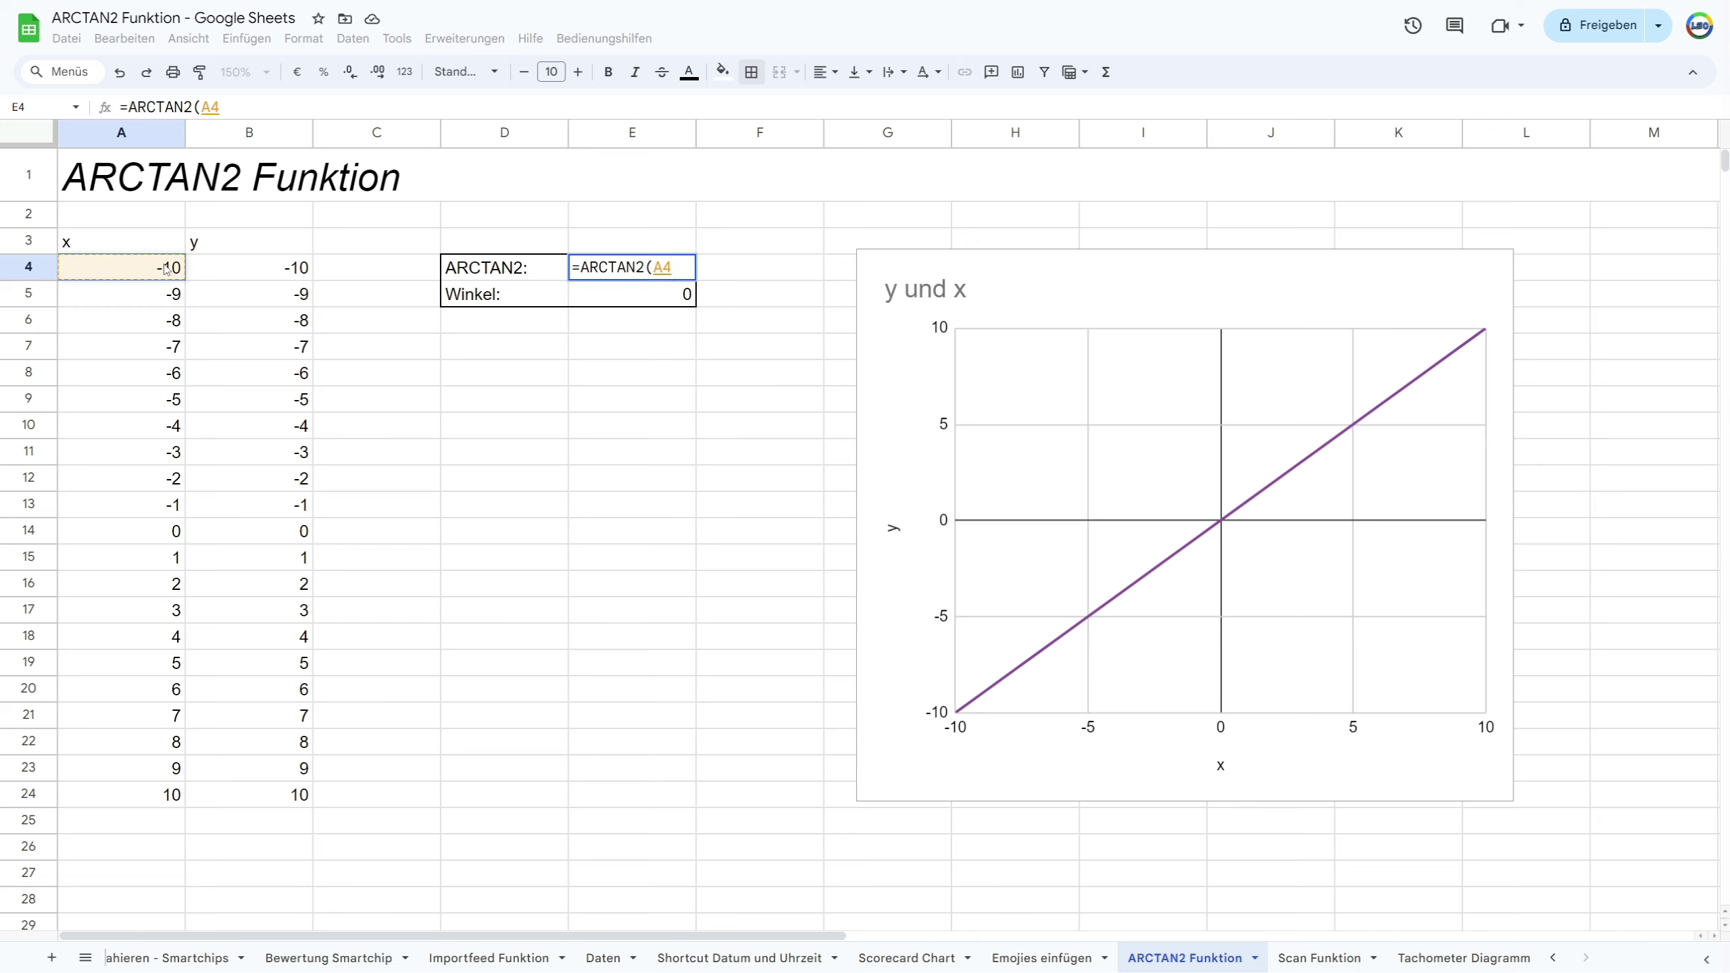
type(";")
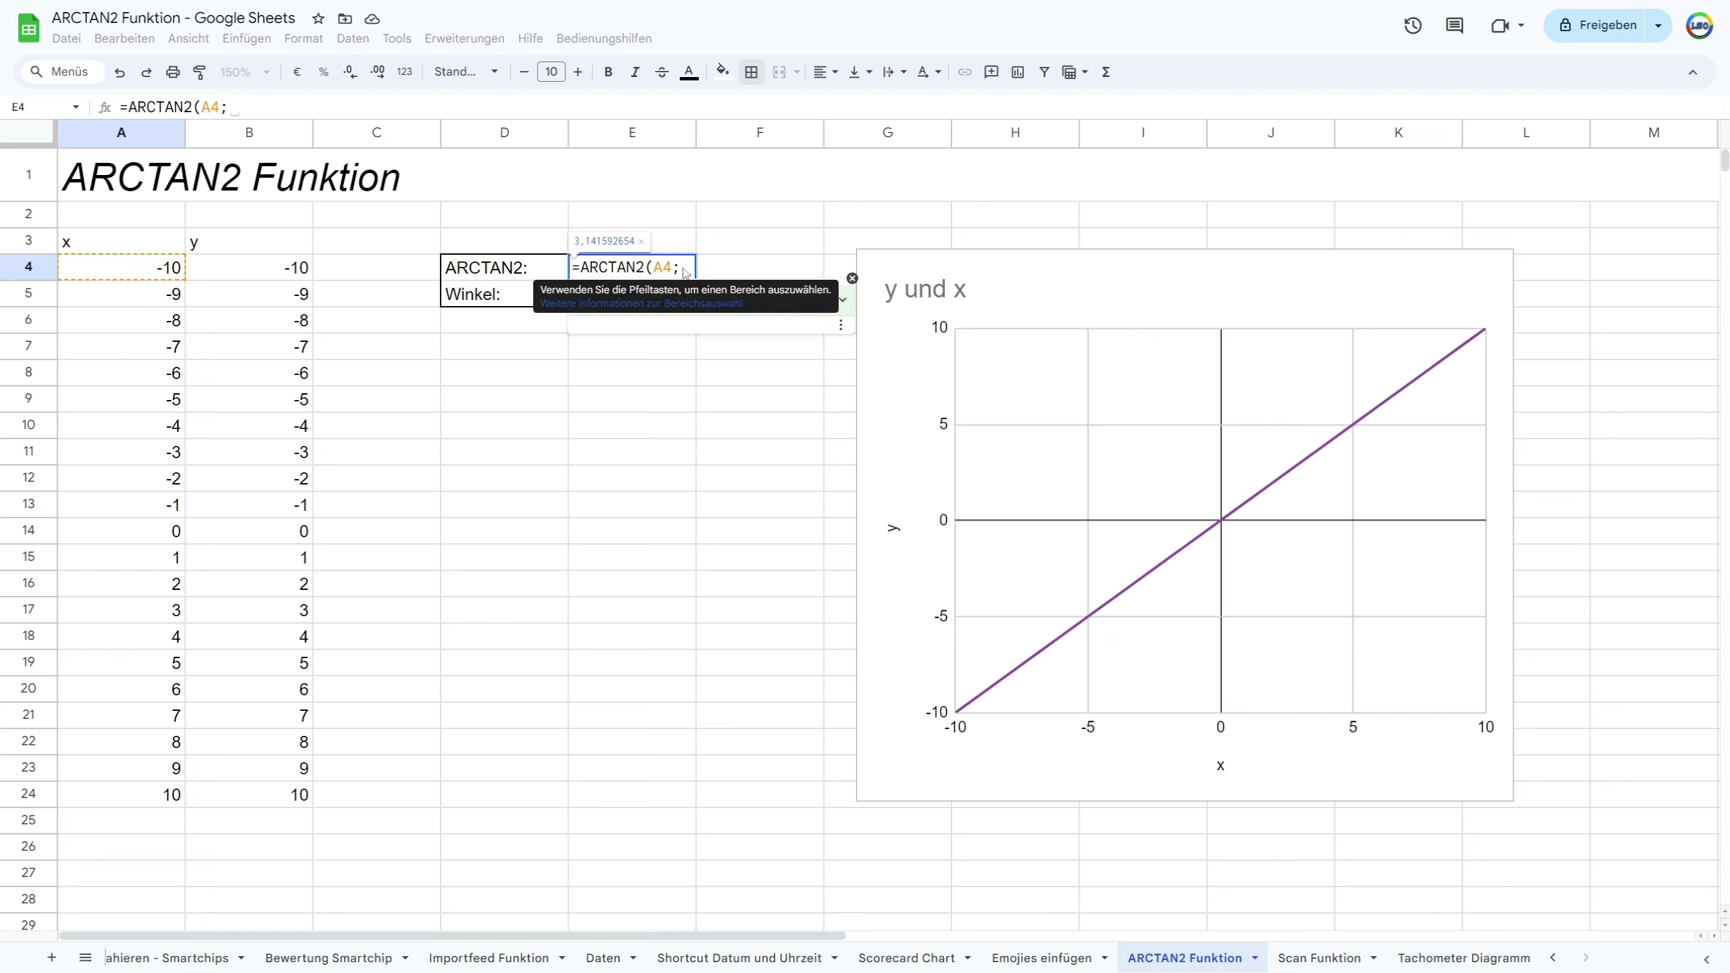
left_click(295, 271)
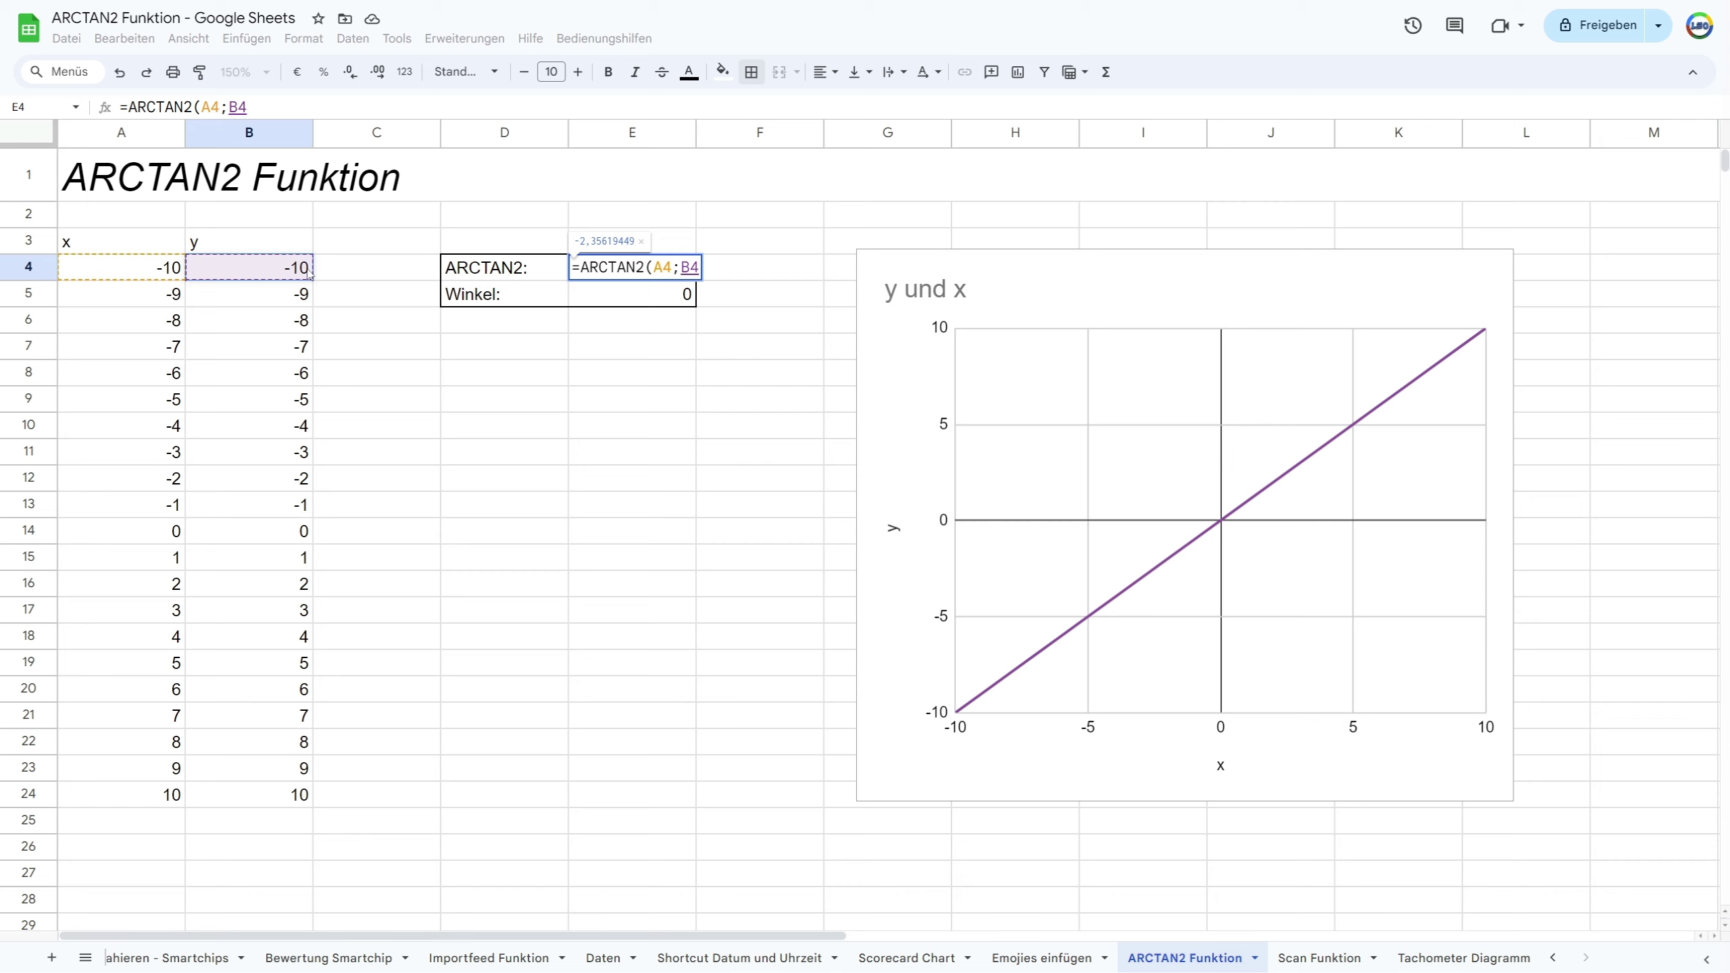
type(")")
key("Return")
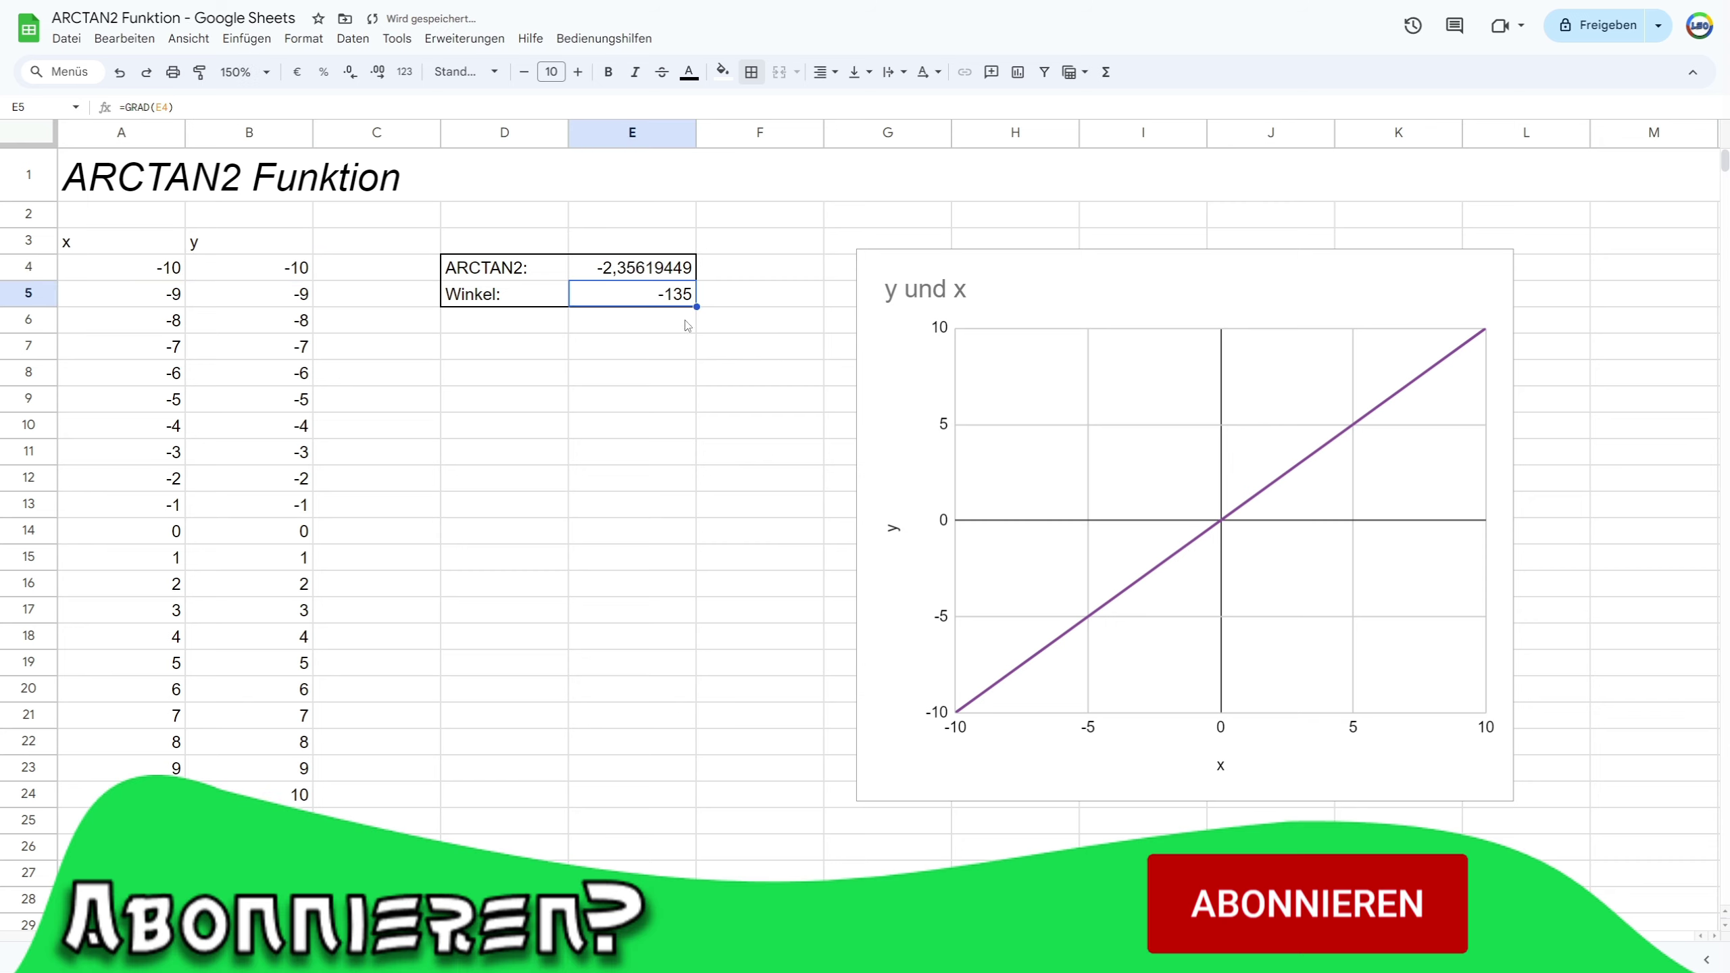
double_click(603, 268)
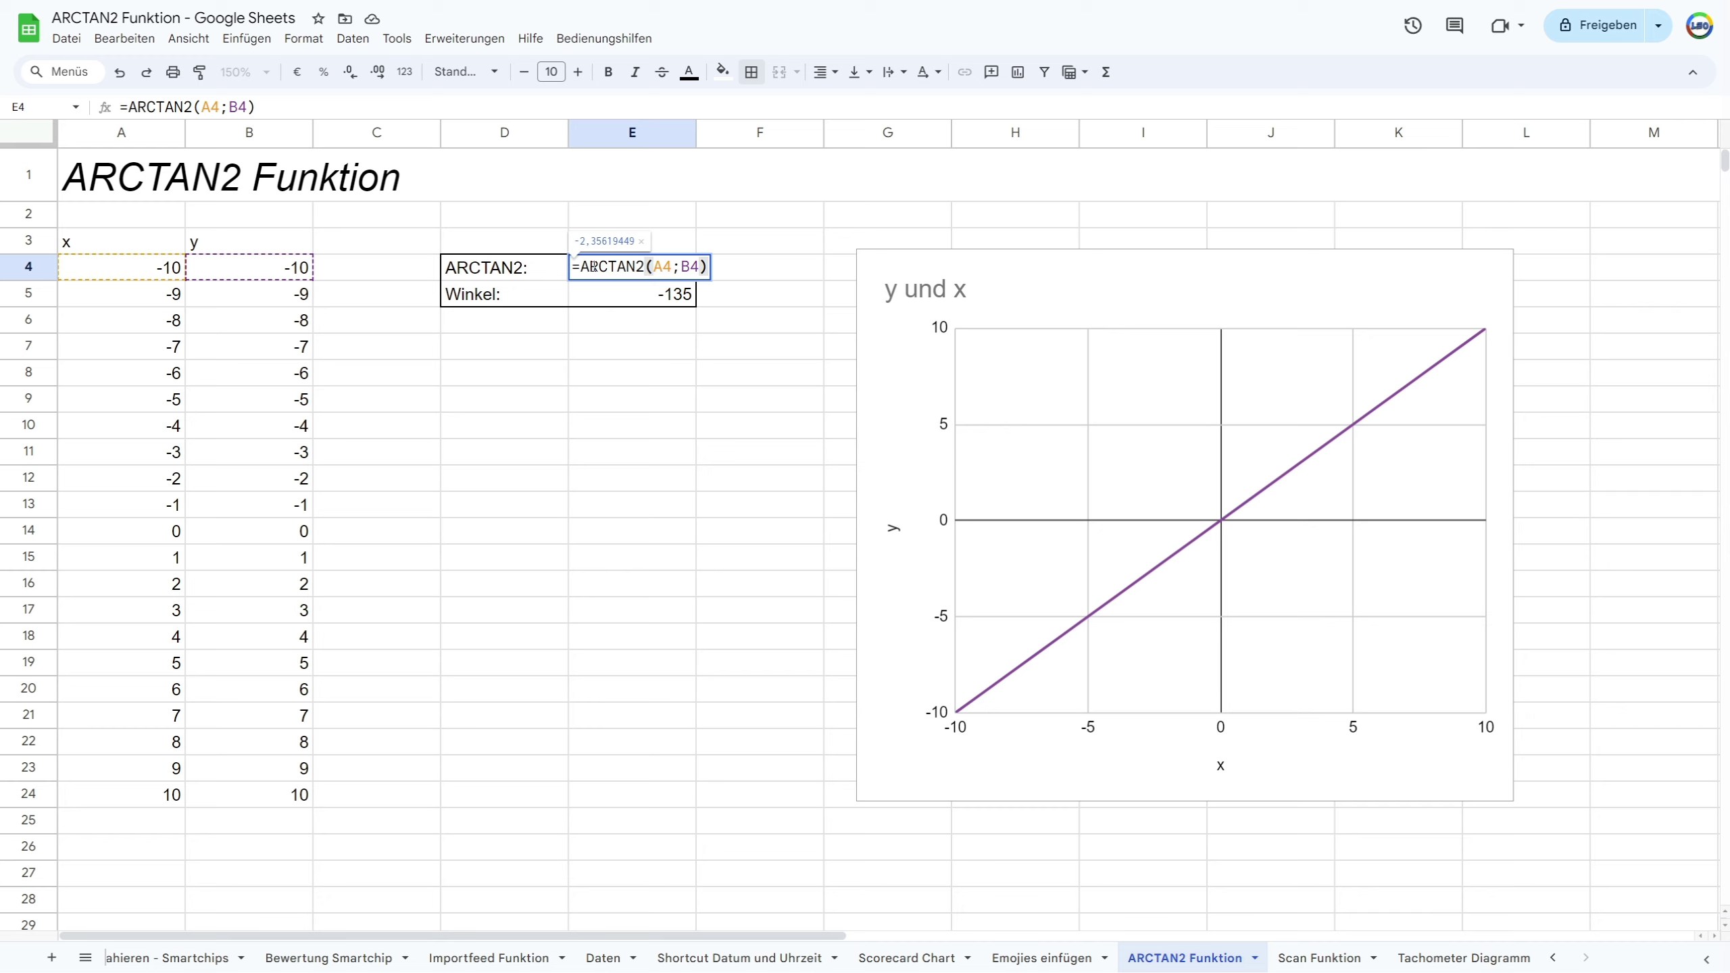
key("Return")
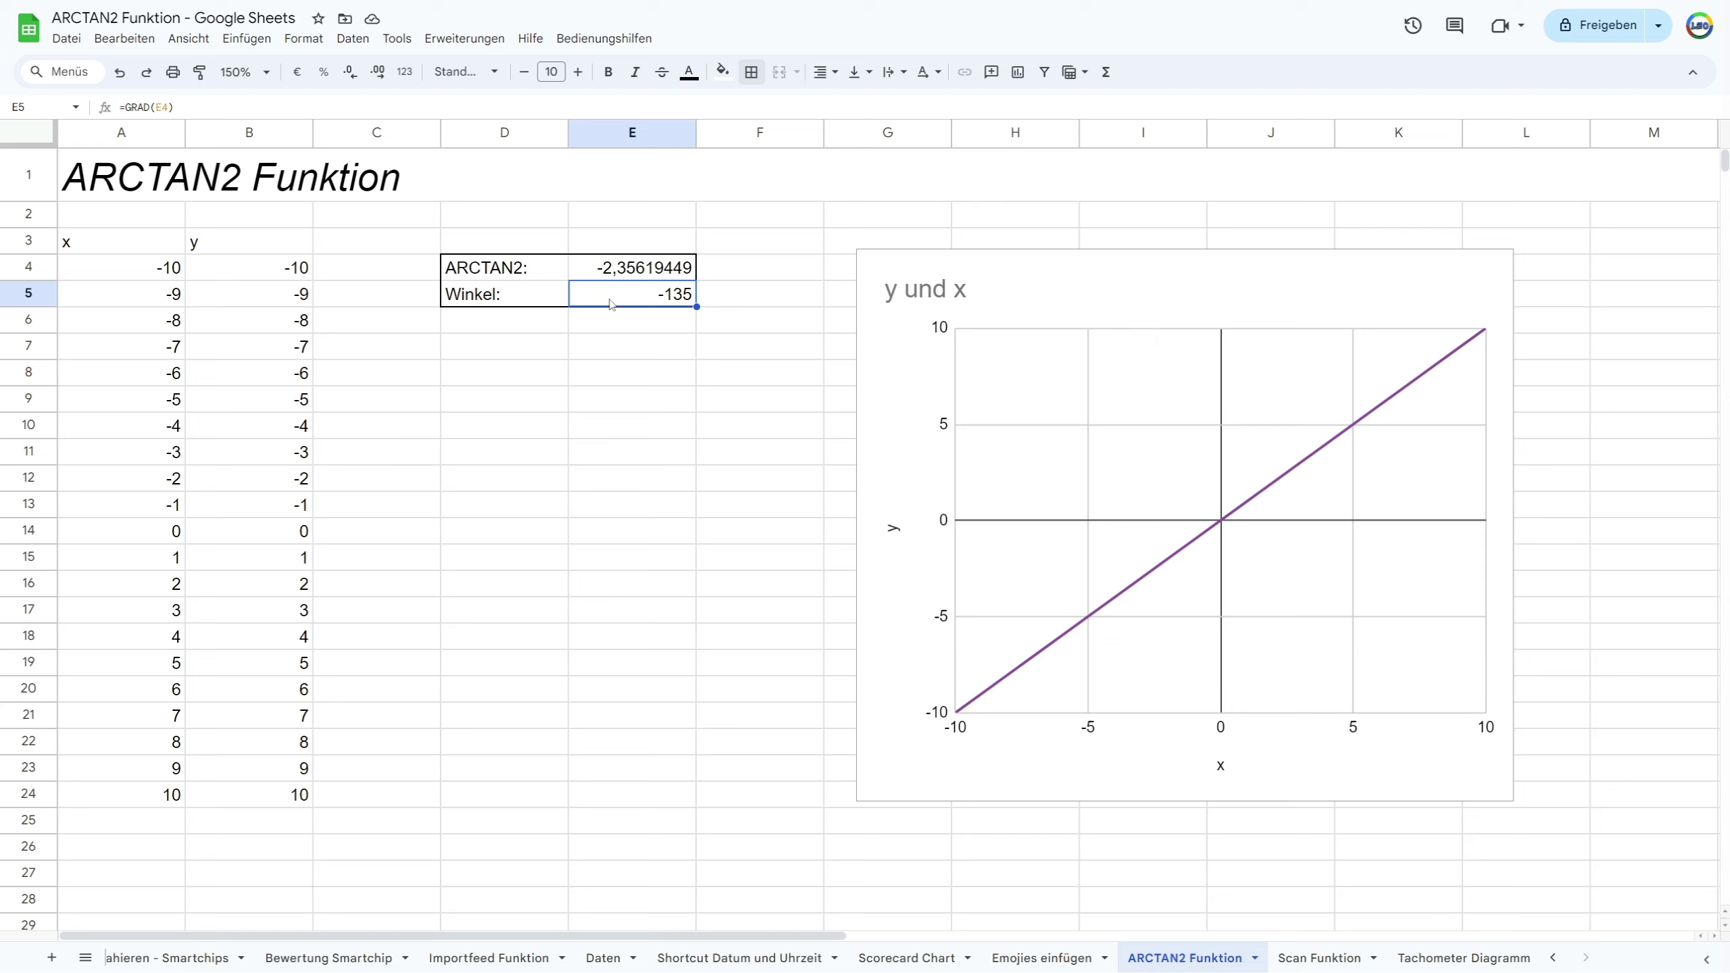
double_click(624, 300)
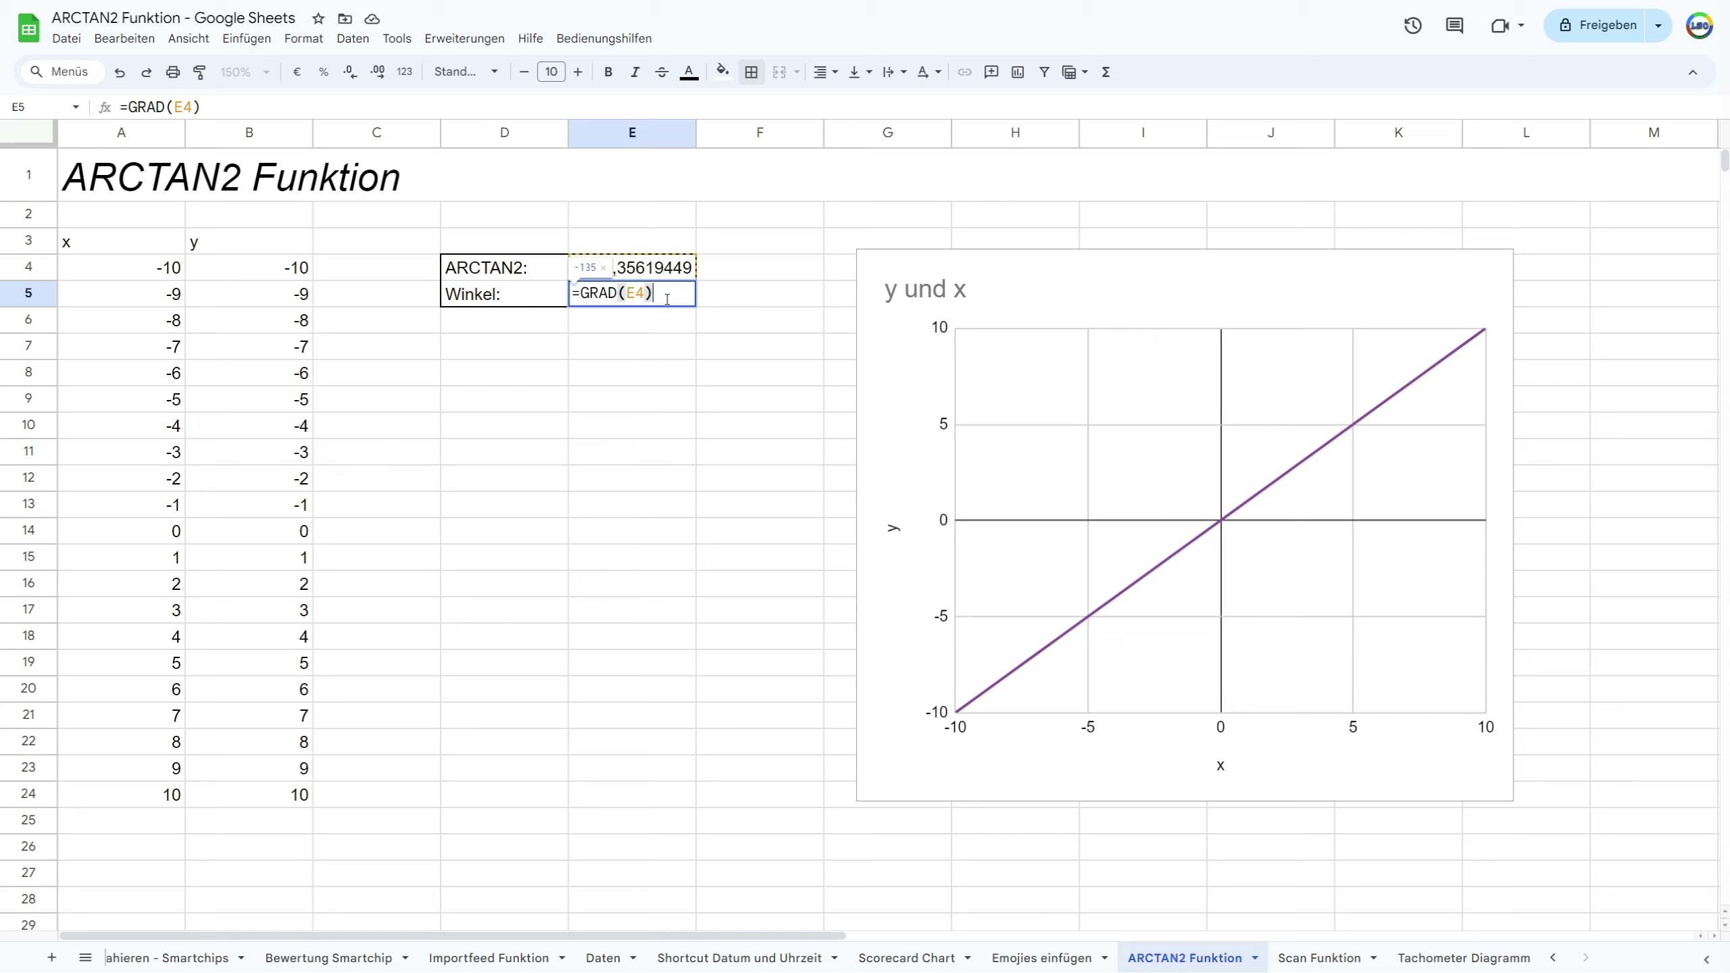
double_click(608, 294)
left_click(608, 293)
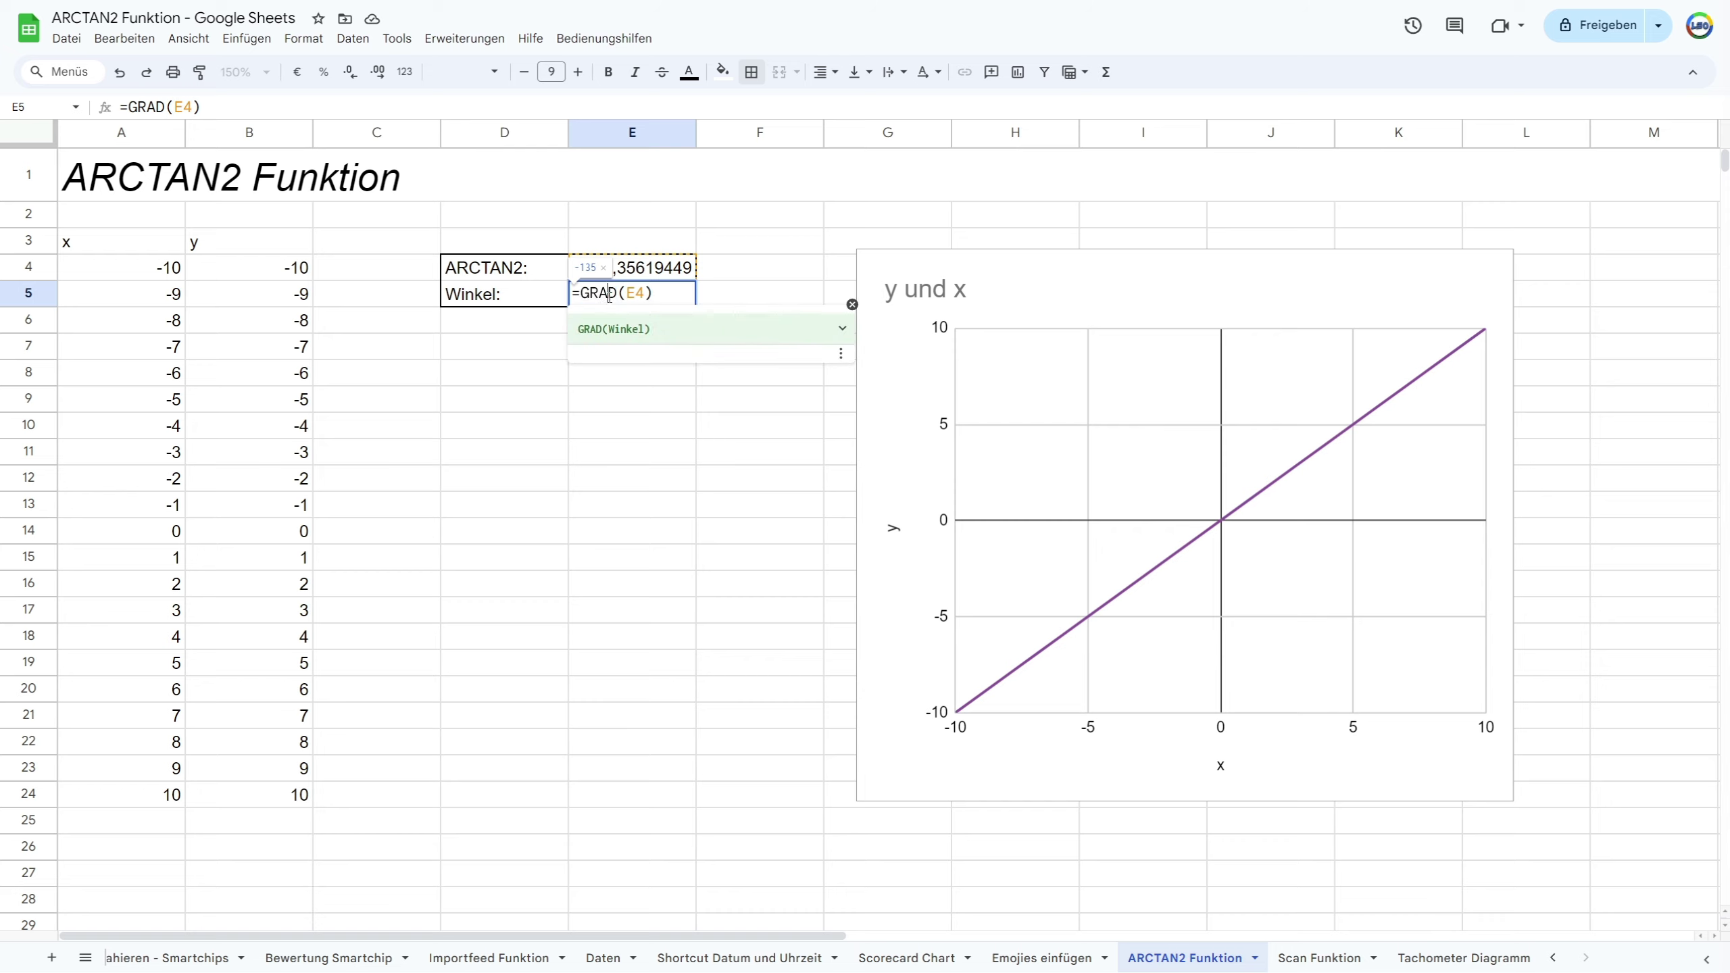
key("Return")
left_click(667, 295)
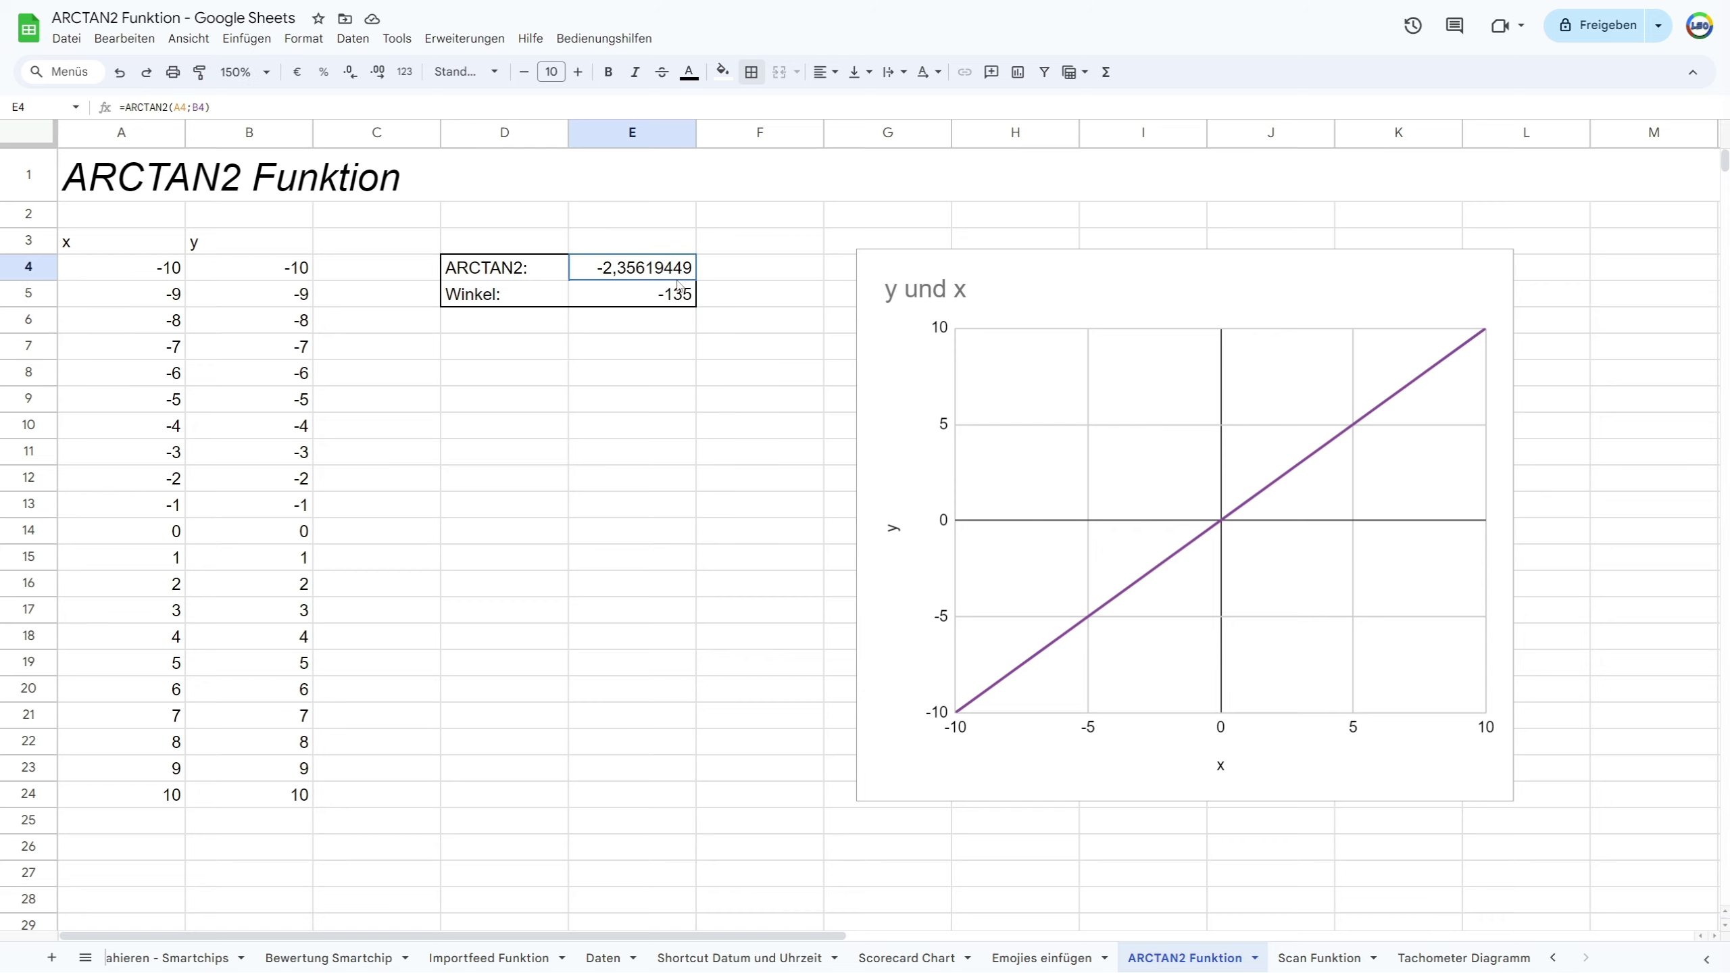
double_click(674, 301)
key("Return")
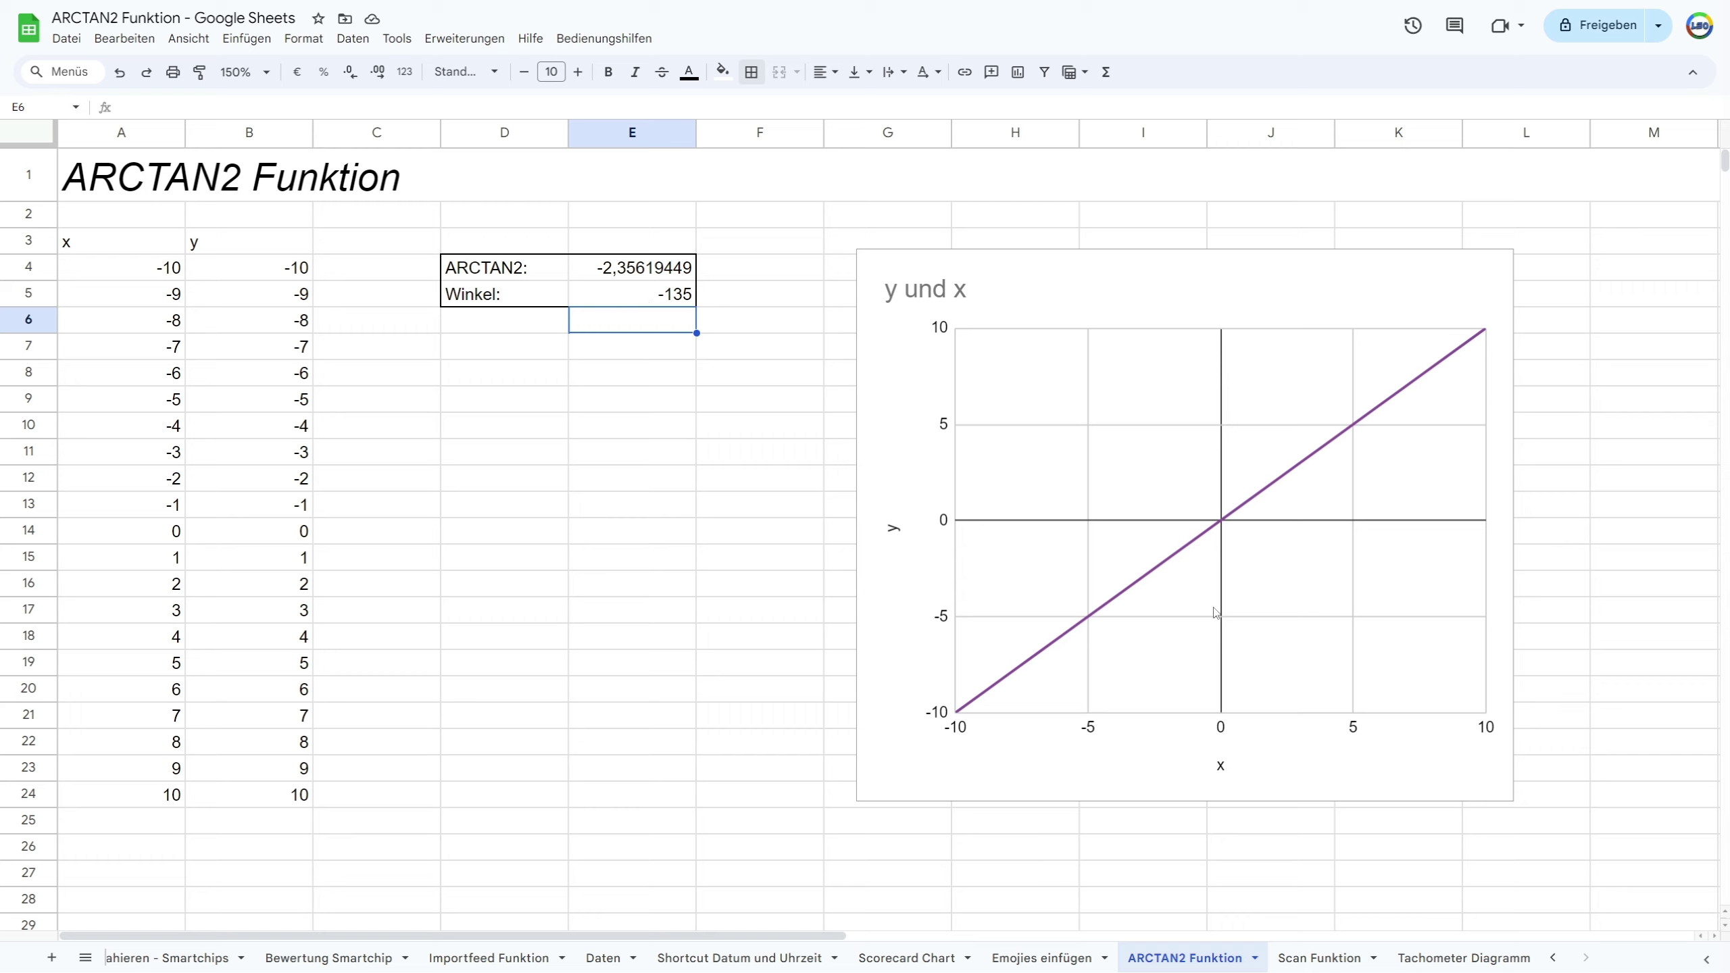
left_click(959, 718)
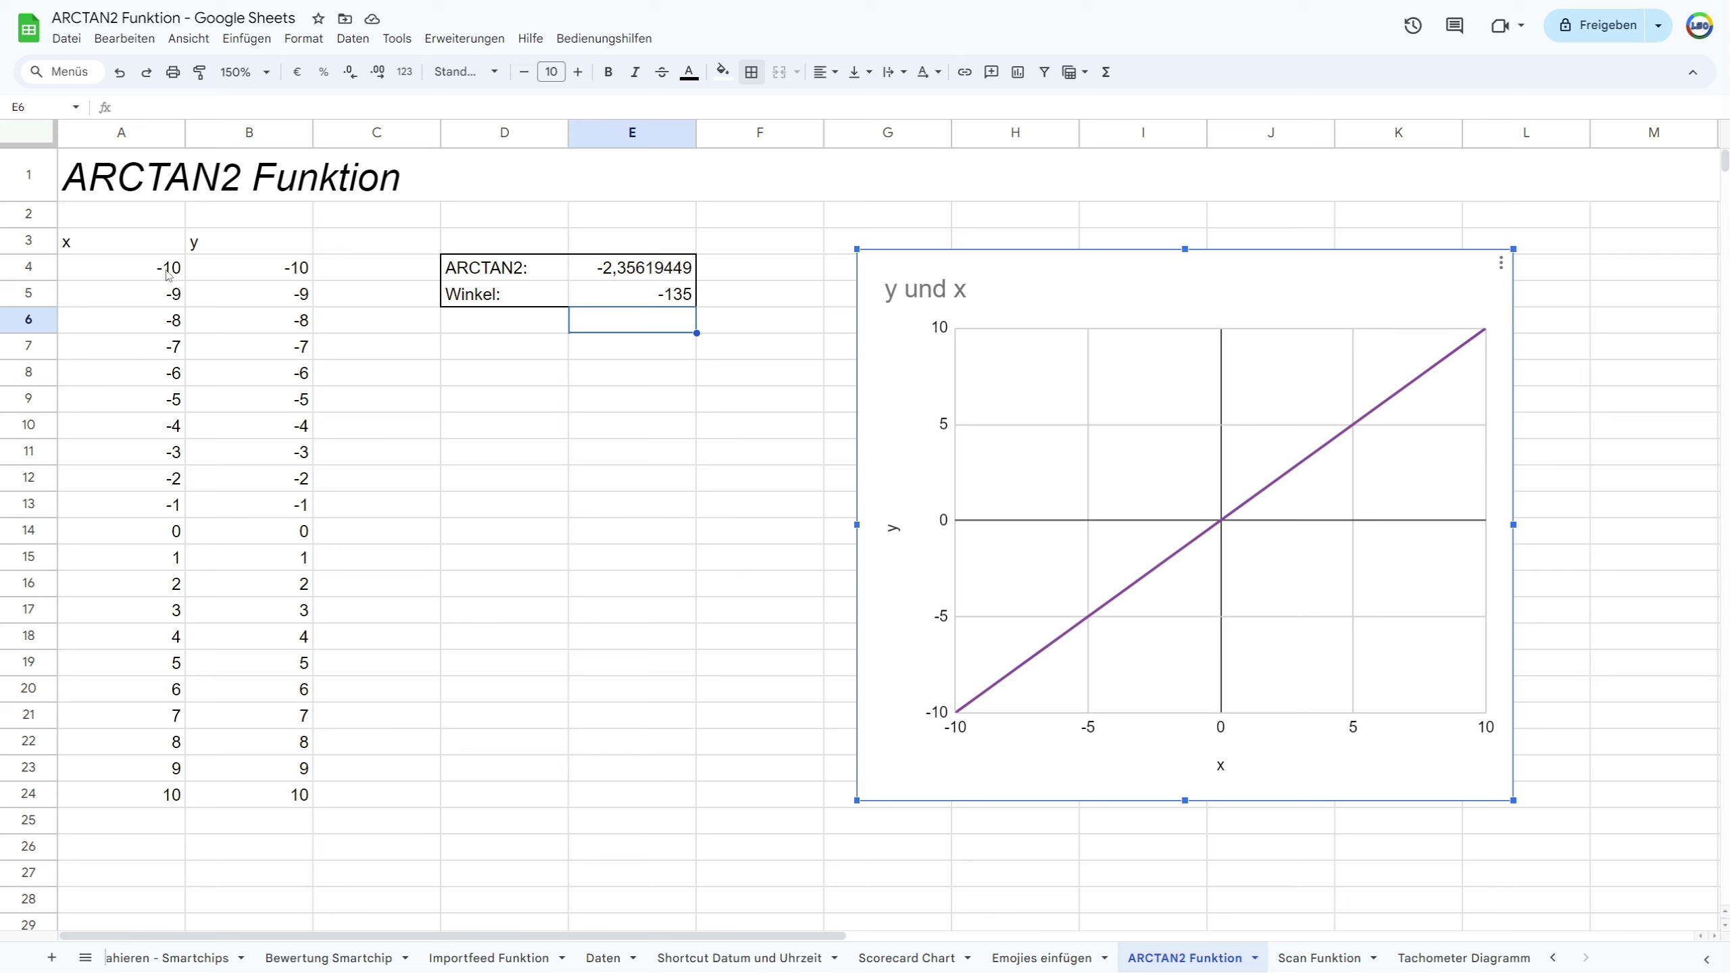
double_click(669, 265)
left_click(675, 266)
key("BackSpace")
key("BackSpace")
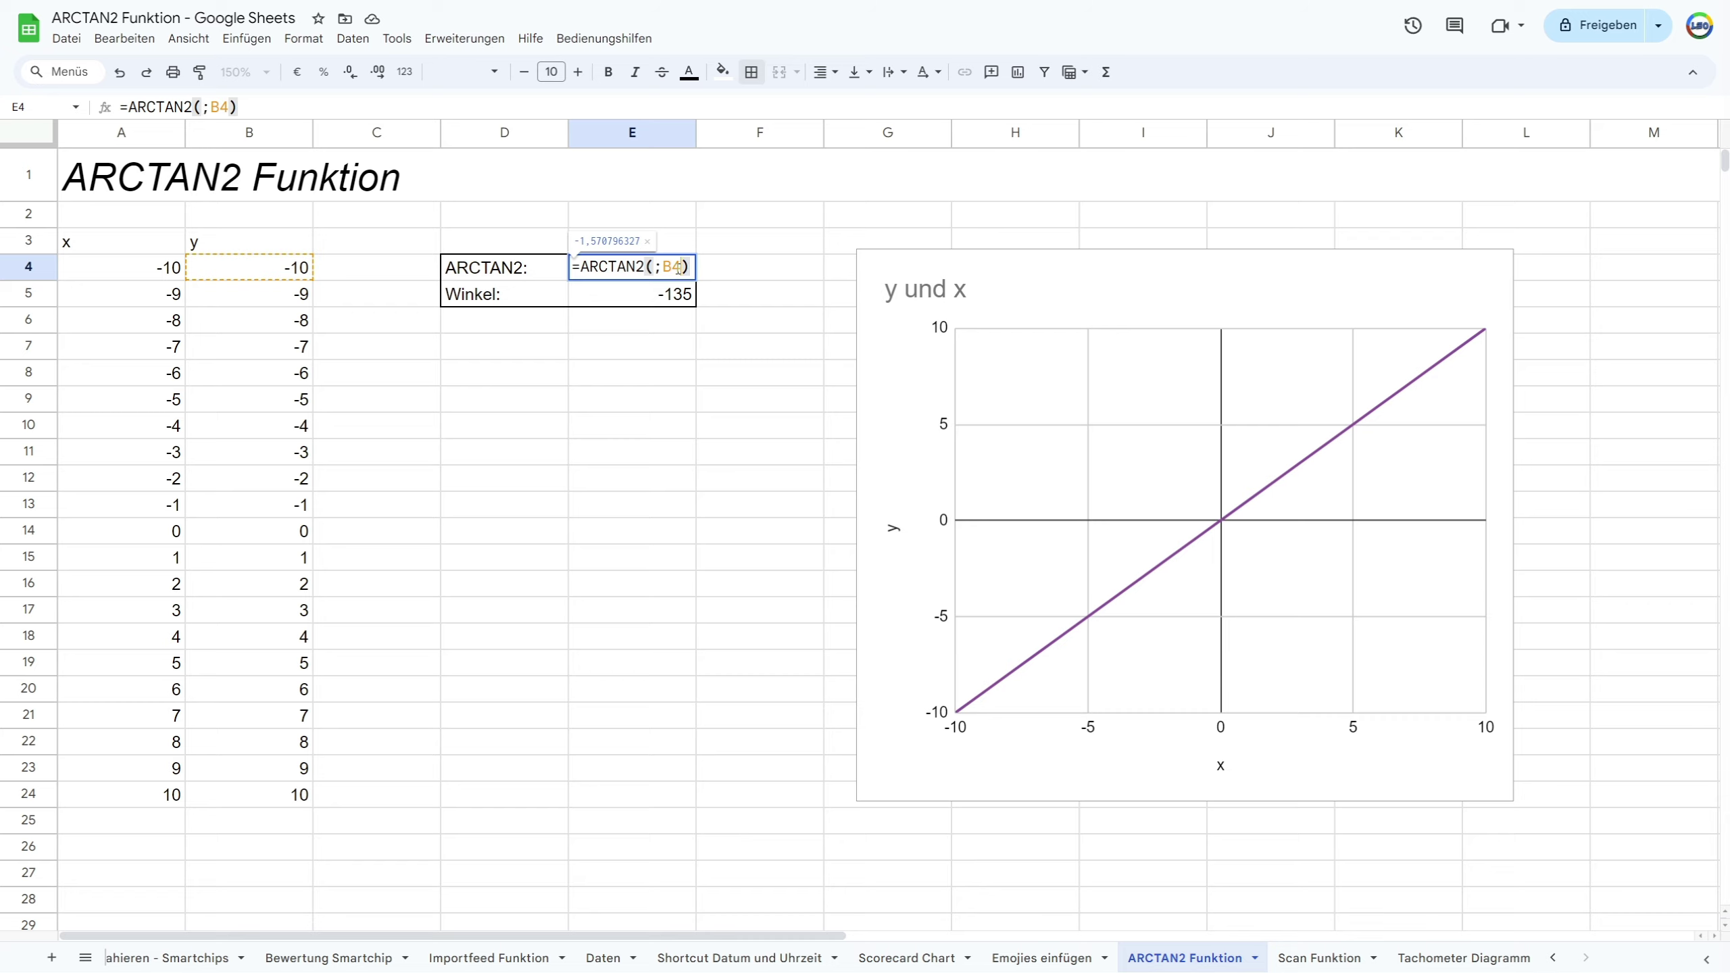
key("BackSpace")
key("BackSpace")
left_click(158, 794)
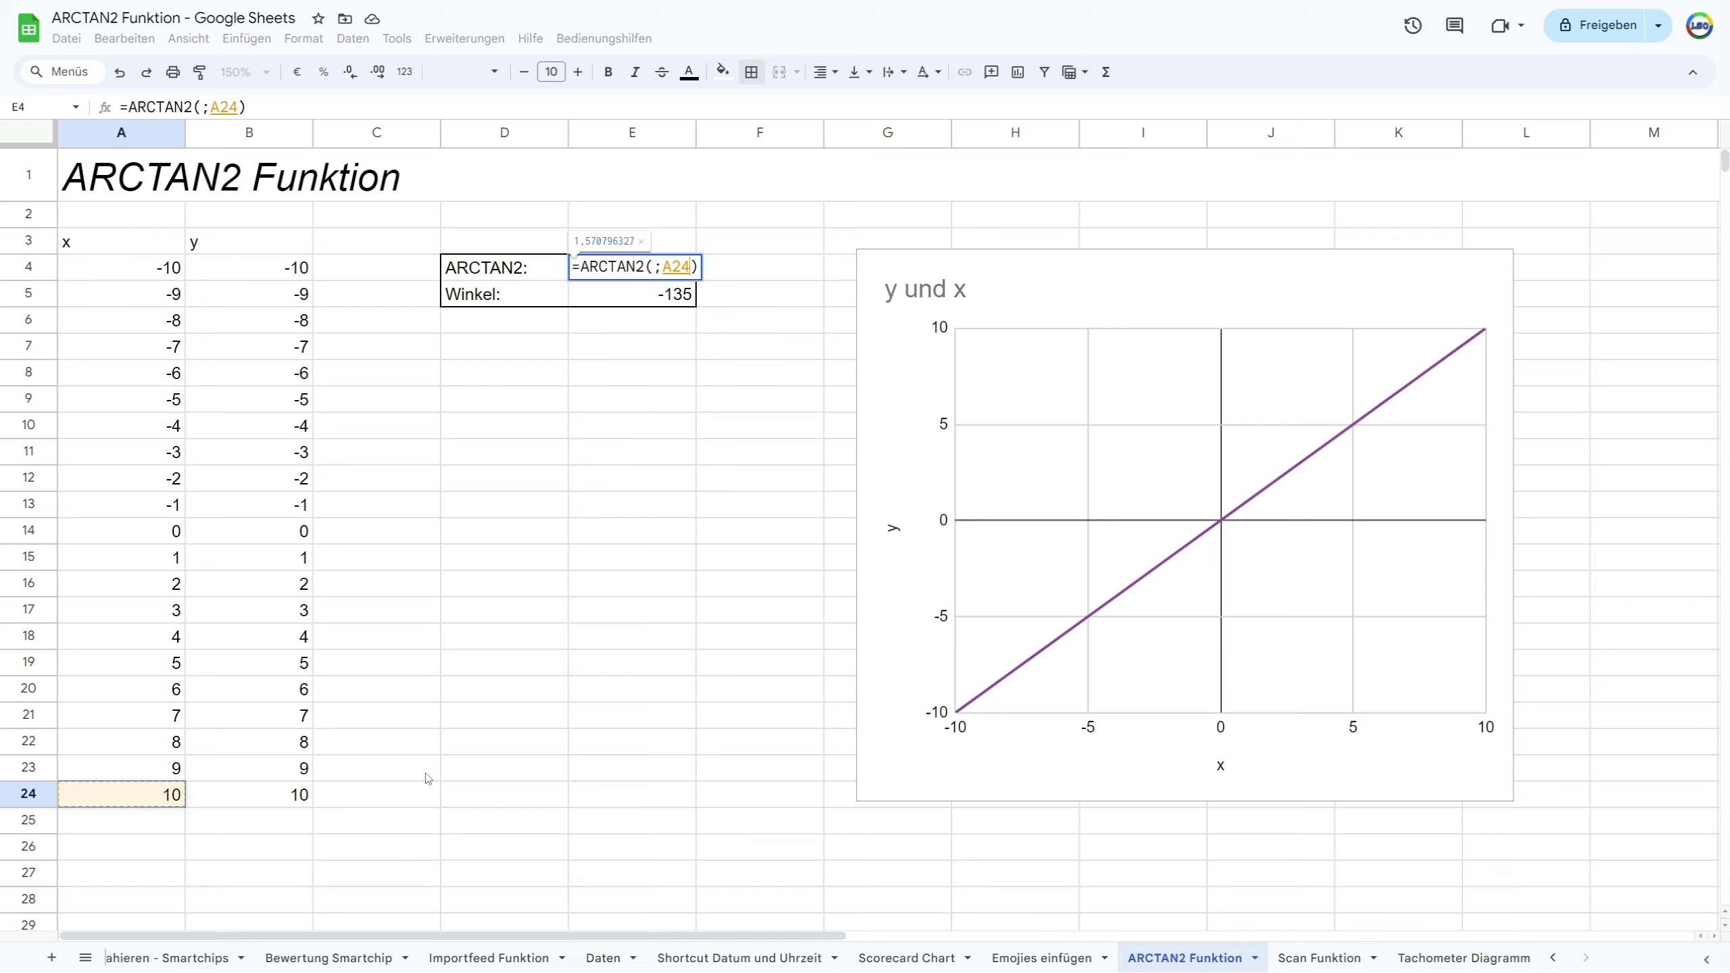
key("BackSpace")
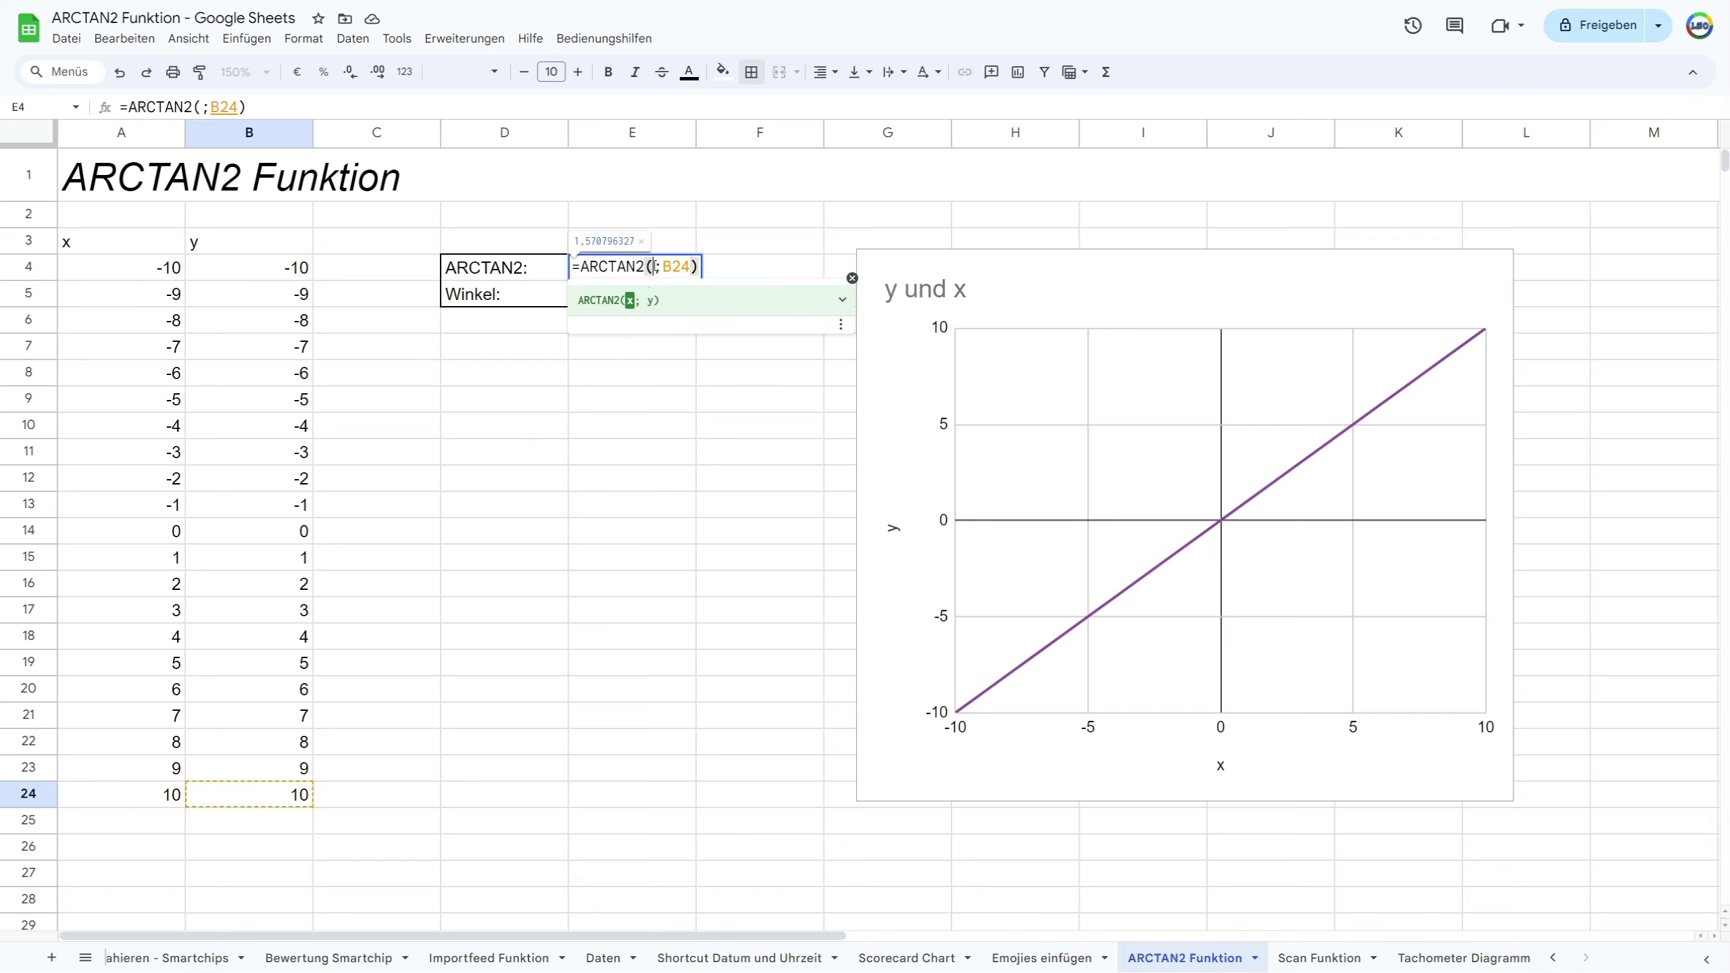
left_click(152, 792)
key("Return")
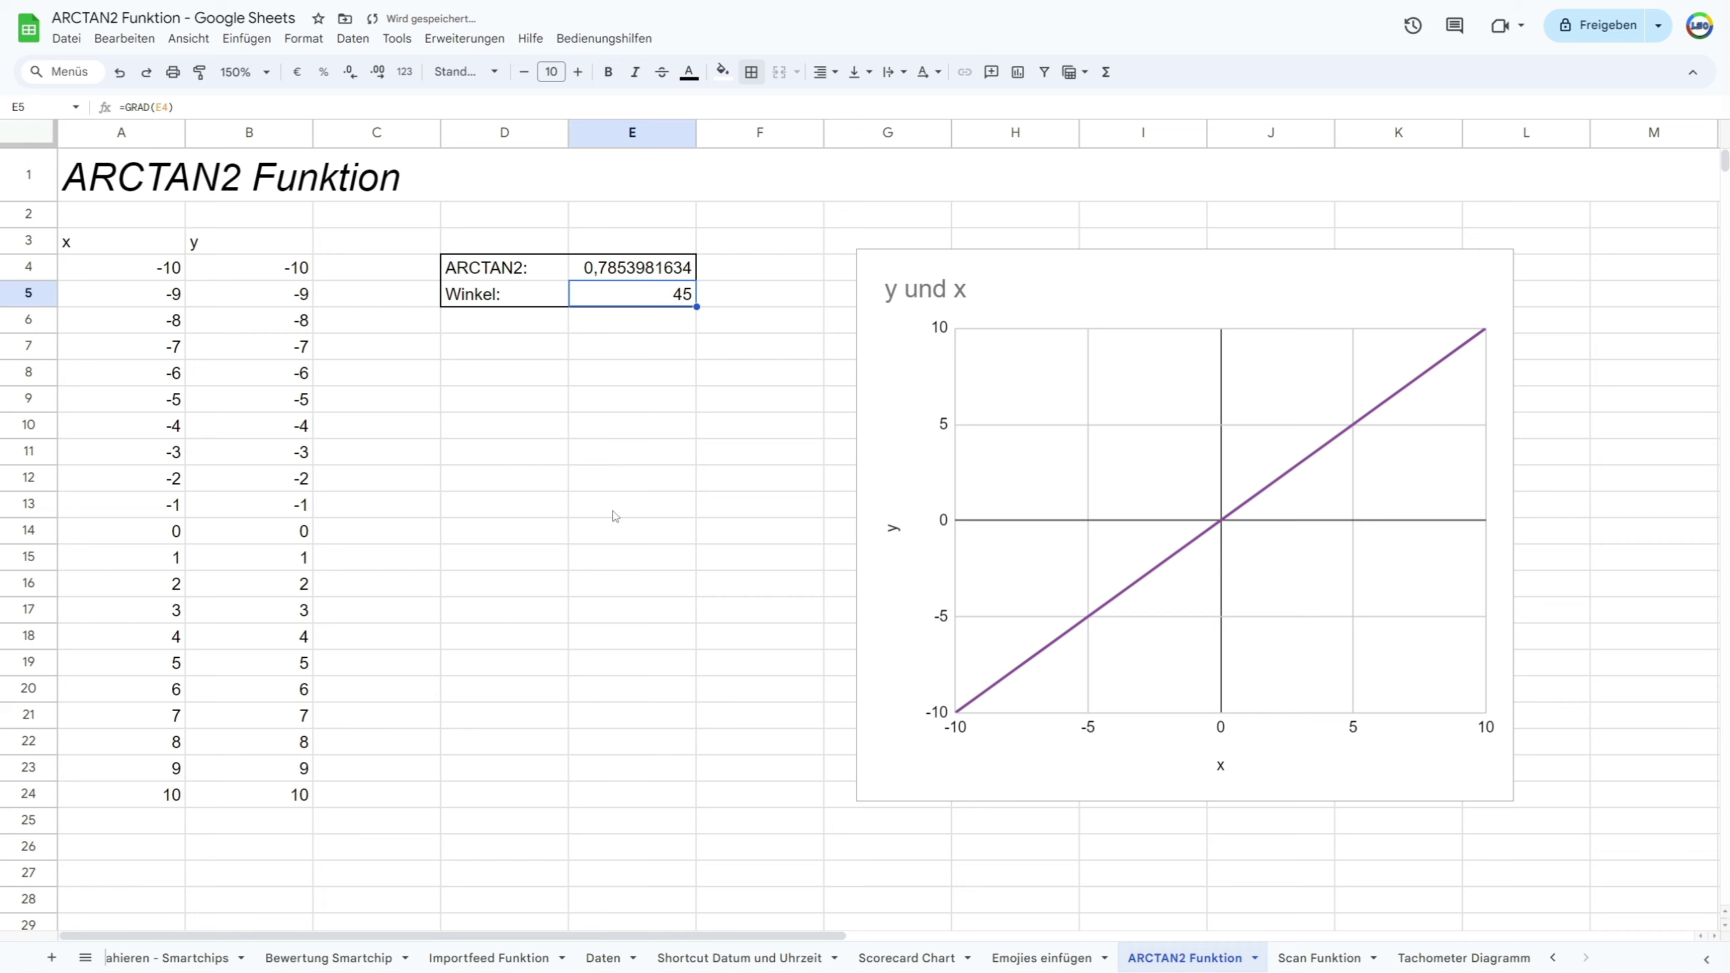